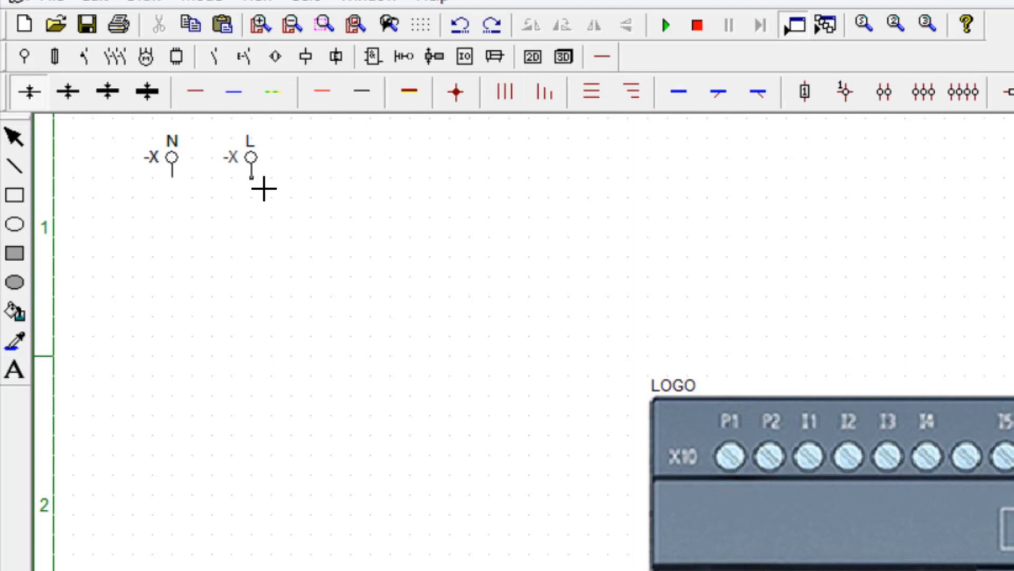
# - Draw a red supply line from terminal L and a blue wire from terminal N to LOGO terminal P2
pyautogui.click(263, 188)
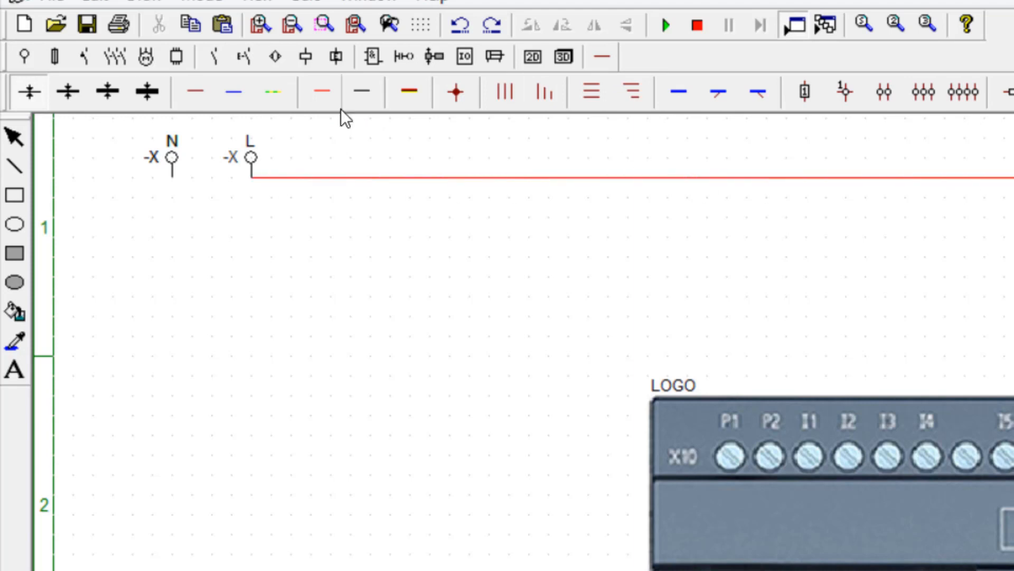
pyautogui.click(234, 94)
pyautogui.moveTo(182, 185)
pyautogui.mouseDown()
pyautogui.moveTo(188, 220)
pyautogui.moveTo(781, 226)
pyautogui.moveTo(770, 222)
pyautogui.moveTo(751, 401)
pyautogui.mouseUp()
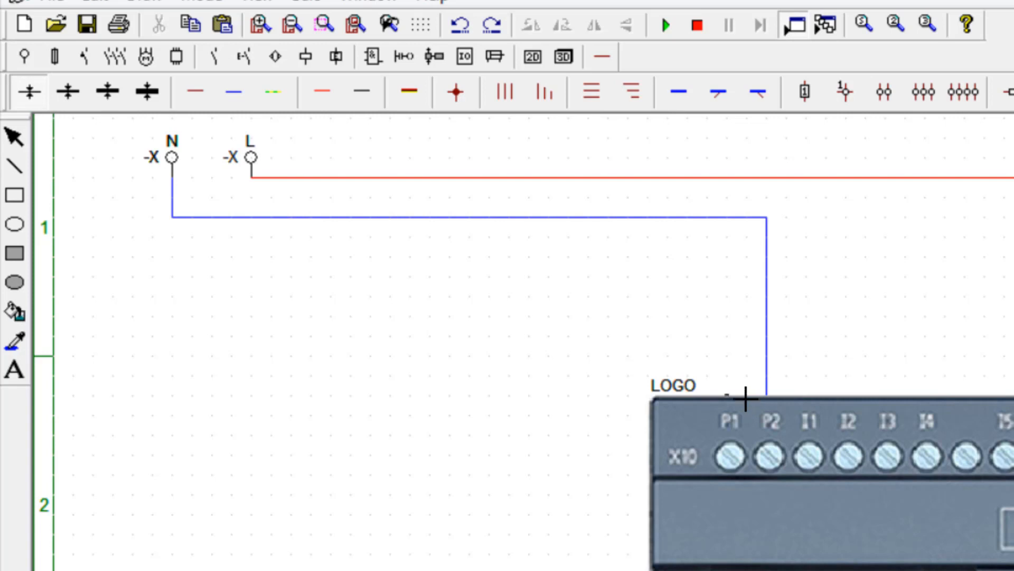
# - Place four normally open maintained switch contacts (13-14) in a row between the L line and the LOGO inputs
pyautogui.click(243, 56)
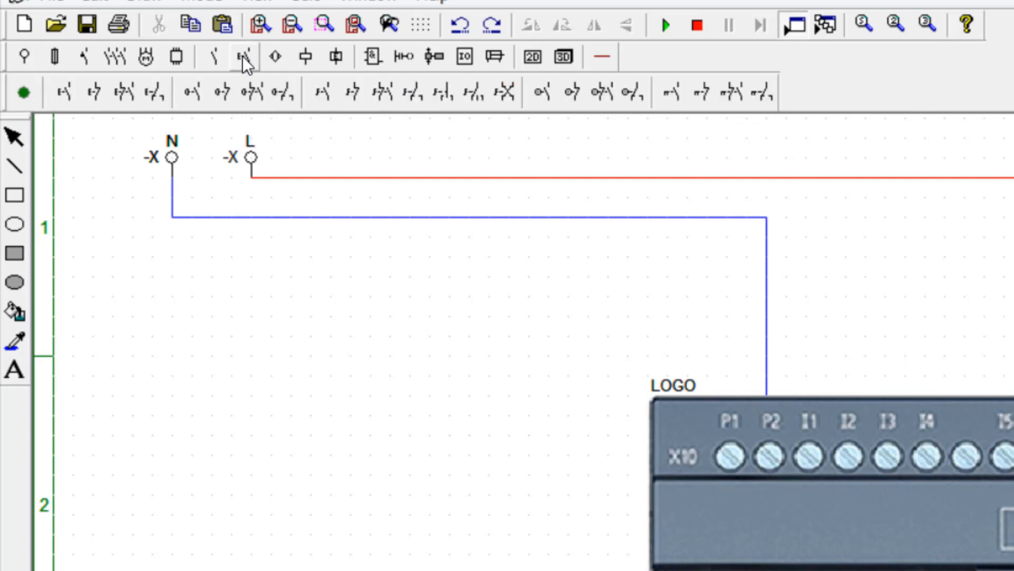
pyautogui.click(328, 98)
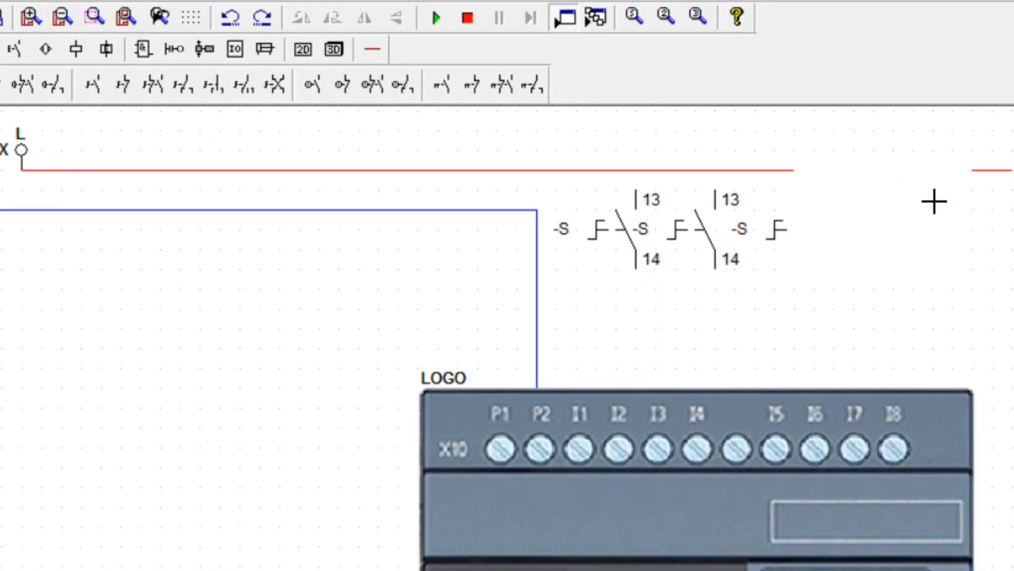
pyautogui.click(935, 202)
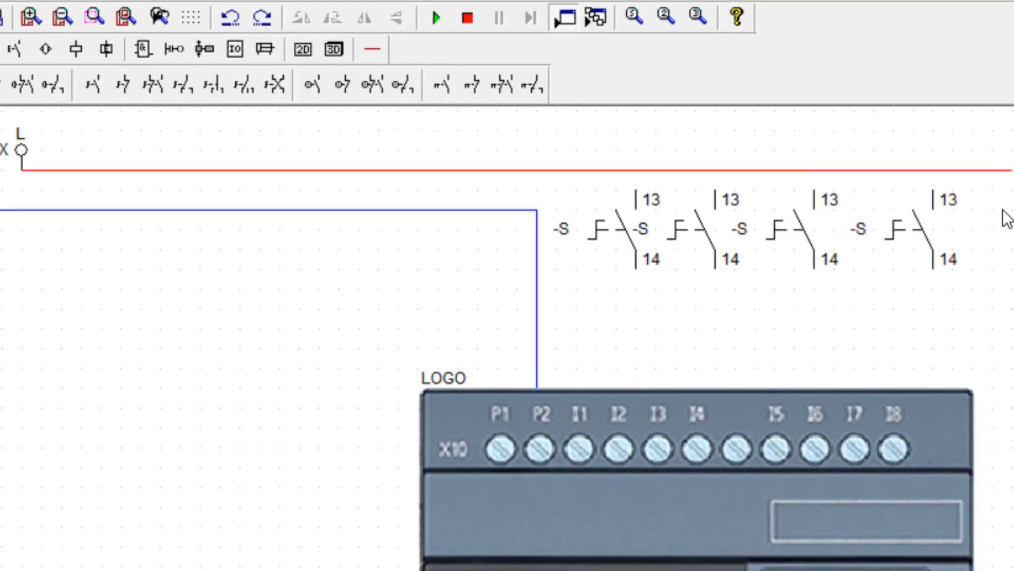
# - Connect terminal 13 of each of the four switches to the L line with red wires
pyautogui.click(379, 48)
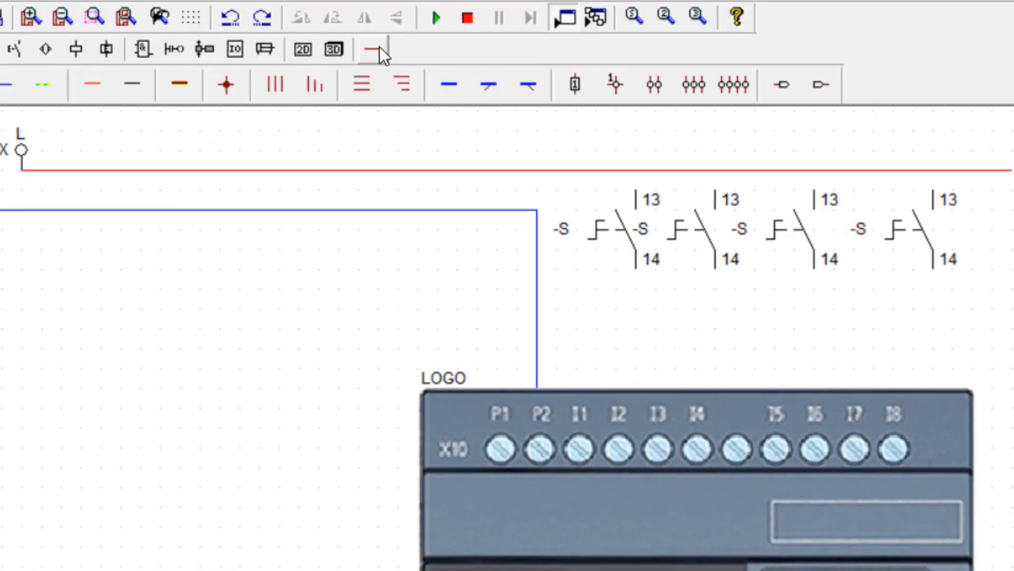
pyautogui.click(89, 83)
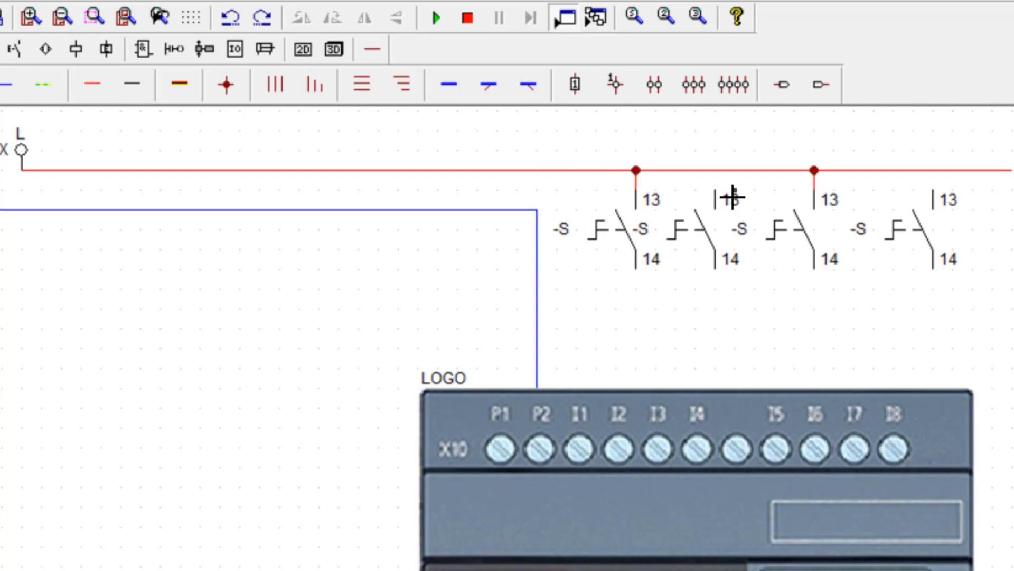
pyautogui.moveTo(721, 199); pyautogui.dragTo(720, 183)
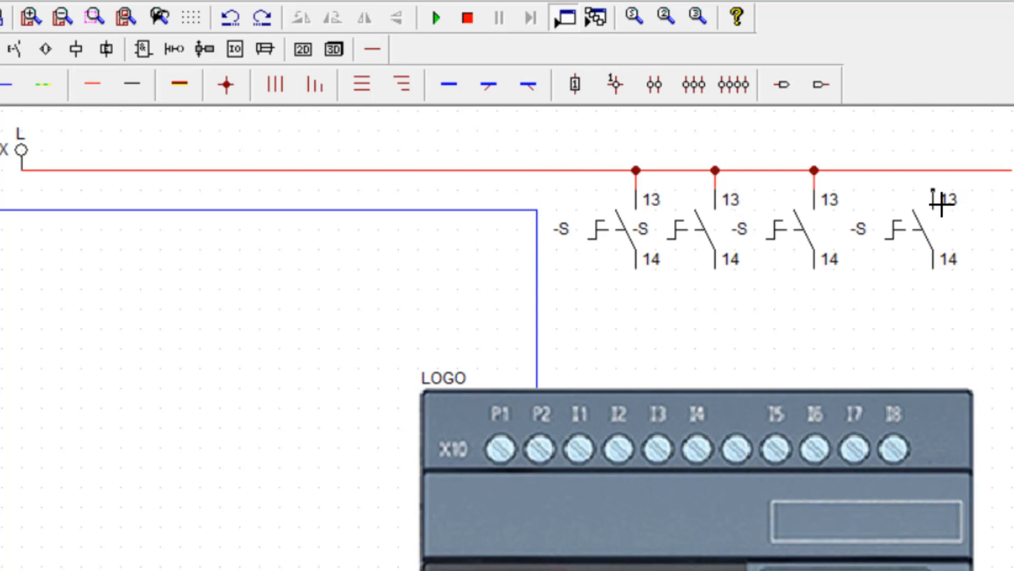
pyautogui.moveTo(935, 198); pyautogui.dragTo(934, 177)
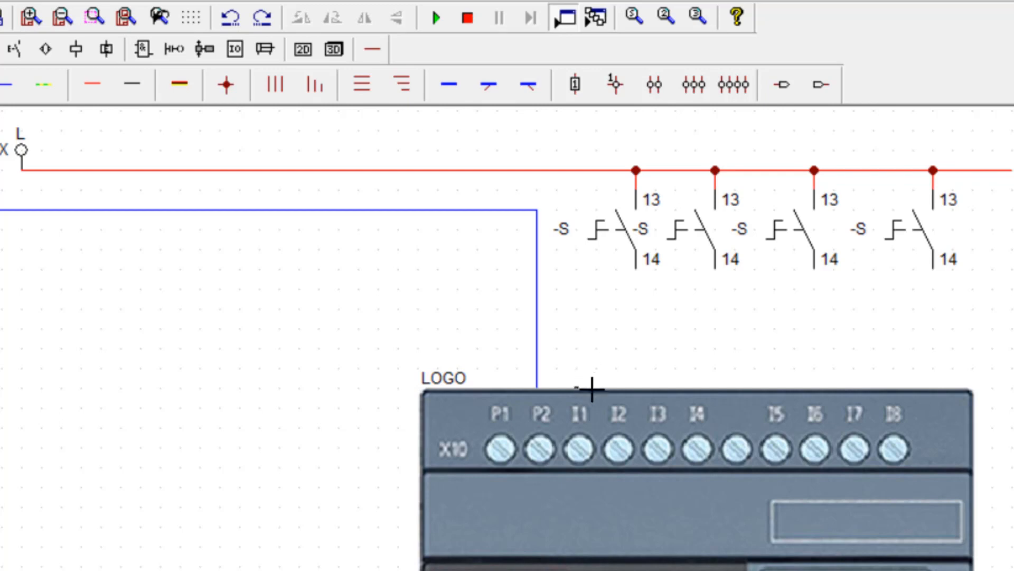
# - Wire terminal 14 of the four switches to LOGO inputs I1 to I4 and name the fourth switch -S4
pyautogui.moveTo(584, 391)
pyautogui.mouseDown()
pyautogui.moveTo(595, 286)
pyautogui.moveTo(579, 267)
pyautogui.moveTo(636, 269)
pyautogui.mouseUp()
pyautogui.moveTo(622, 392)
pyautogui.mouseDown()
pyautogui.moveTo(621, 300)
pyautogui.moveTo(715, 270)
pyautogui.mouseUp()
pyautogui.moveTo(655, 392)
pyautogui.mouseDown()
pyautogui.moveTo(708, 317)
pyautogui.moveTo(829, 310)
pyautogui.moveTo(814, 269)
pyautogui.mouseUp()
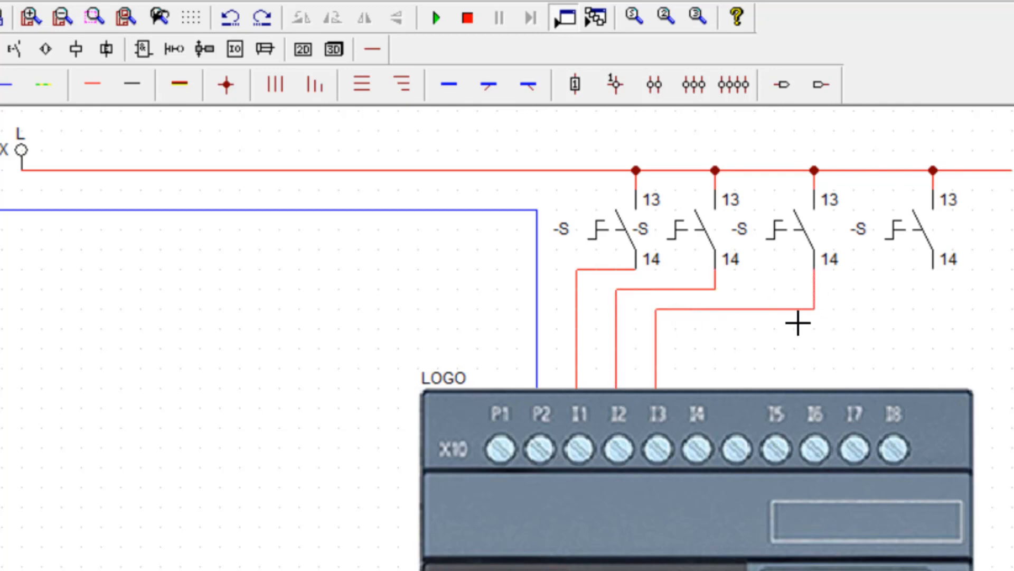
pyautogui.moveTo(696, 392)
pyautogui.mouseDown()
pyautogui.moveTo(707, 335)
pyautogui.moveTo(938, 338)
pyautogui.moveTo(931, 295)
pyautogui.mouseUp()
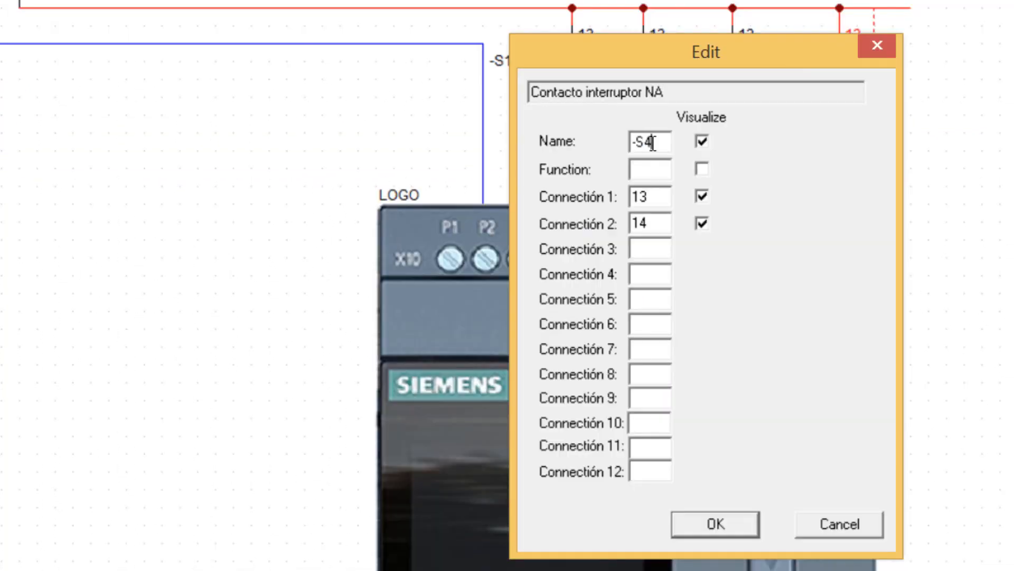
pyautogui.click(715, 524)
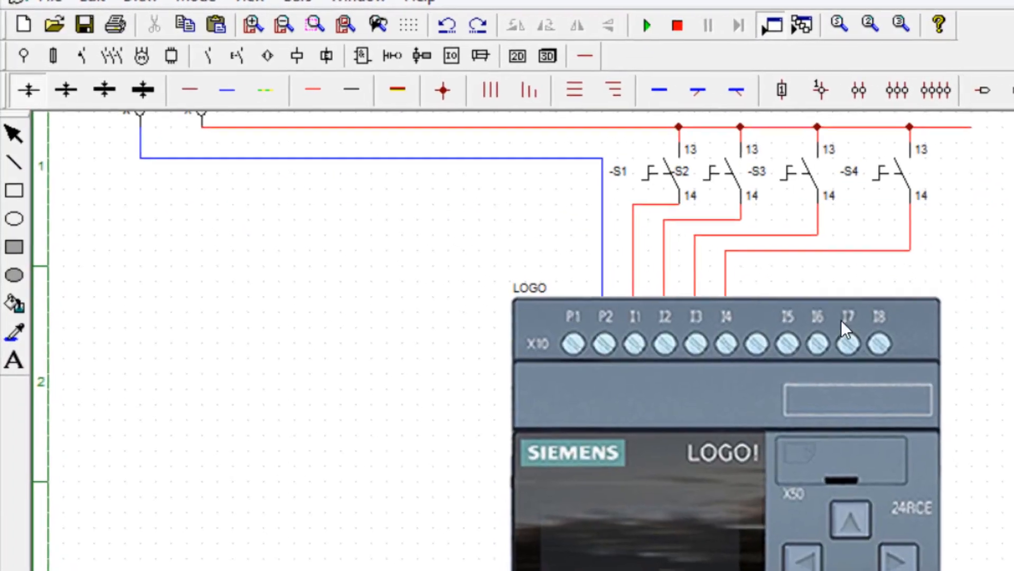
# - Place four signal lamps in a row below LOGO outputs Q1 to Q4
pyautogui.click(306, 57)
pyautogui.click(343, 90)
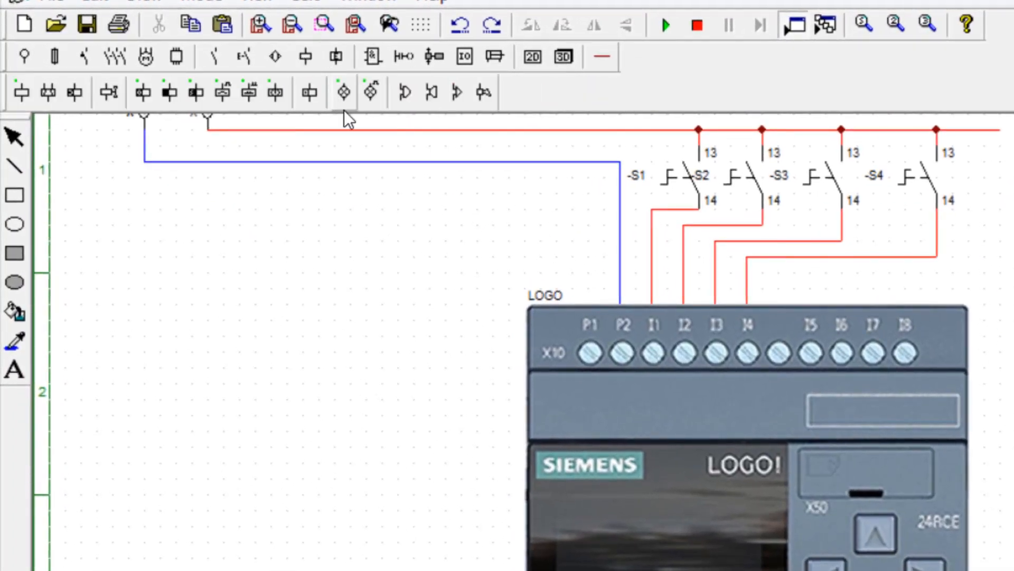
pyautogui.click(381, 548)
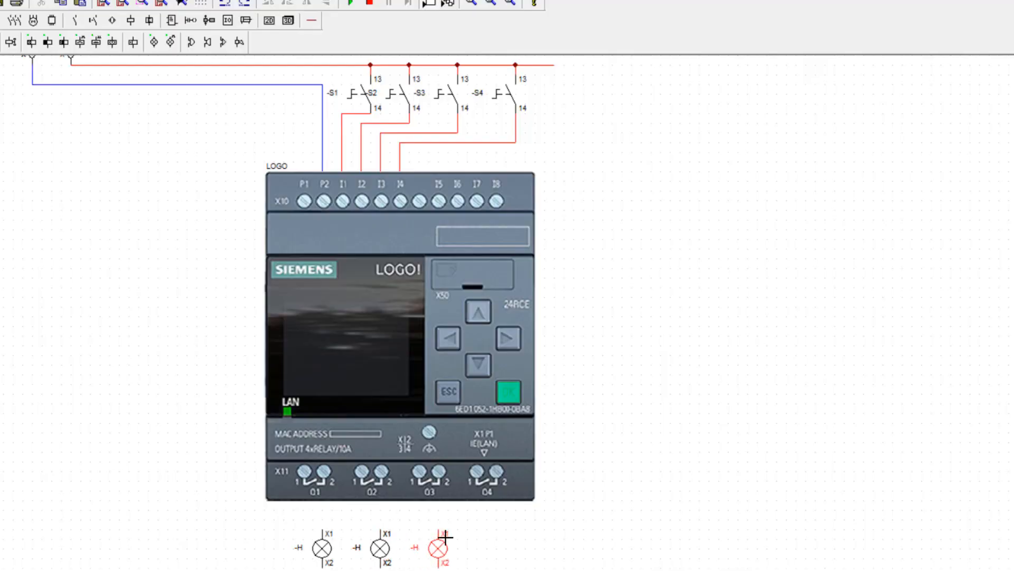
pyautogui.click(445, 536)
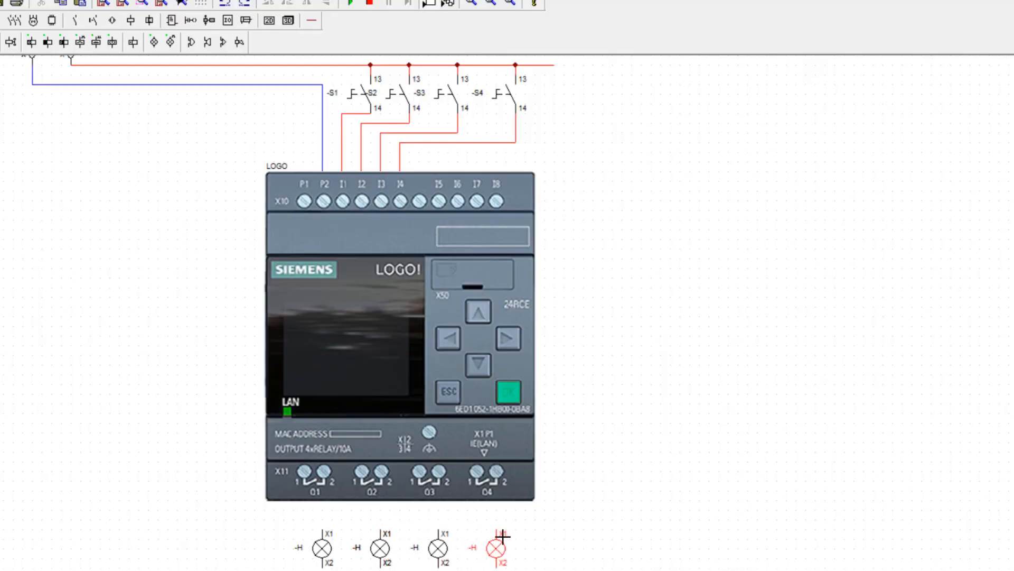
pyautogui.click(503, 536)
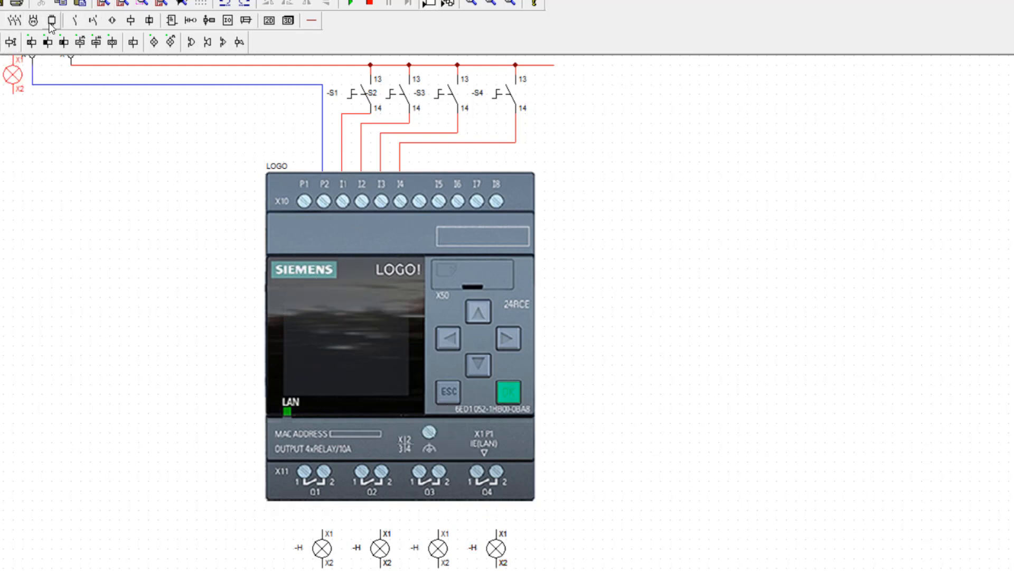
# - Wire the L line to contact 1 of outputs Q1 to Q4 and each output's contact 2 to its lamp's X1
pyautogui.click(312, 21)
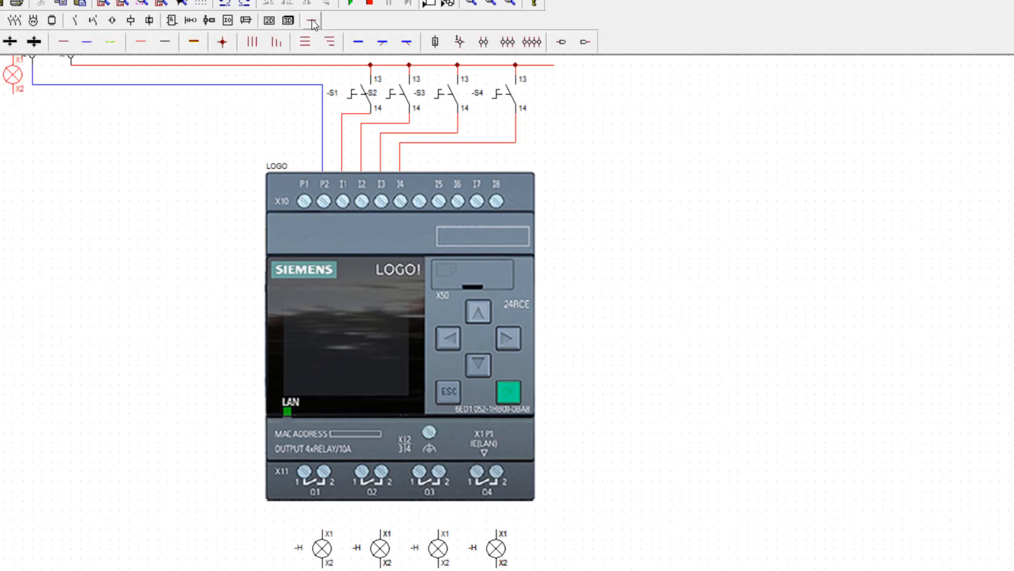
pyautogui.click(140, 44)
pyautogui.moveTo(237, 68)
pyautogui.mouseDown()
pyautogui.moveTo(252, 507)
pyautogui.moveTo(469, 530)
pyautogui.mouseUp()
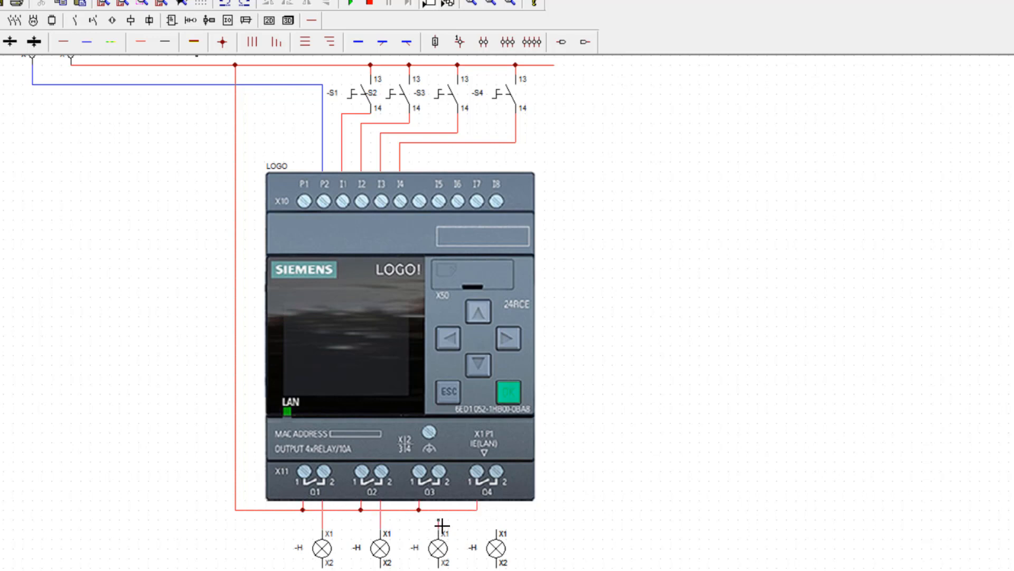
pyautogui.moveTo(443, 525); pyautogui.dragTo(443, 506)
pyautogui.moveTo(500, 529); pyautogui.dragTo(497, 510)
# - Connect terminal X2 of the lamps to the N line with blue wires
pyautogui.click(87, 42)
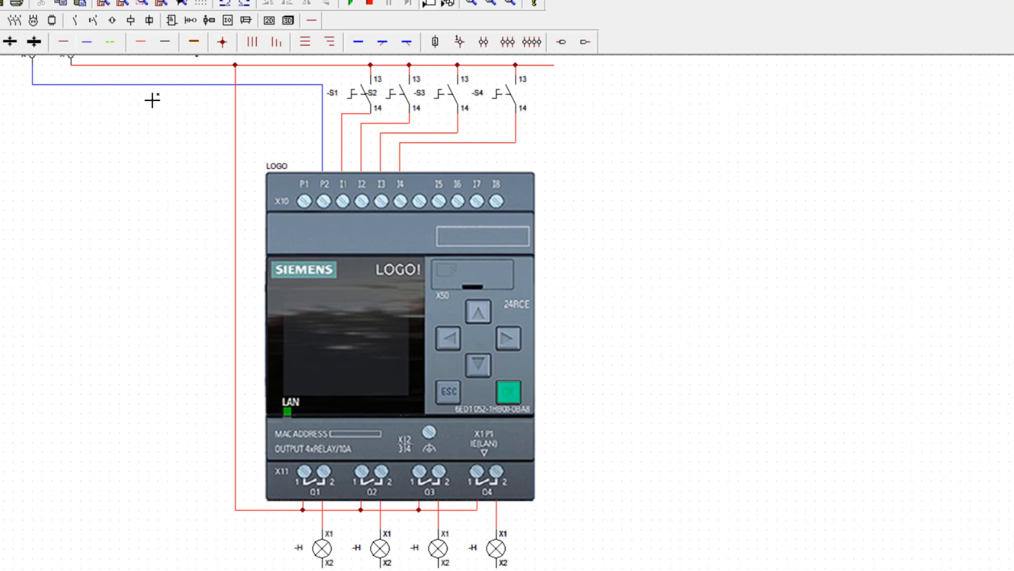
pyautogui.moveTo(212, 93)
pyautogui.mouseDown()
pyautogui.moveTo(212, 144)
pyautogui.moveTo(488, 556)
pyautogui.moveTo(486, 531)
pyautogui.mouseUp()
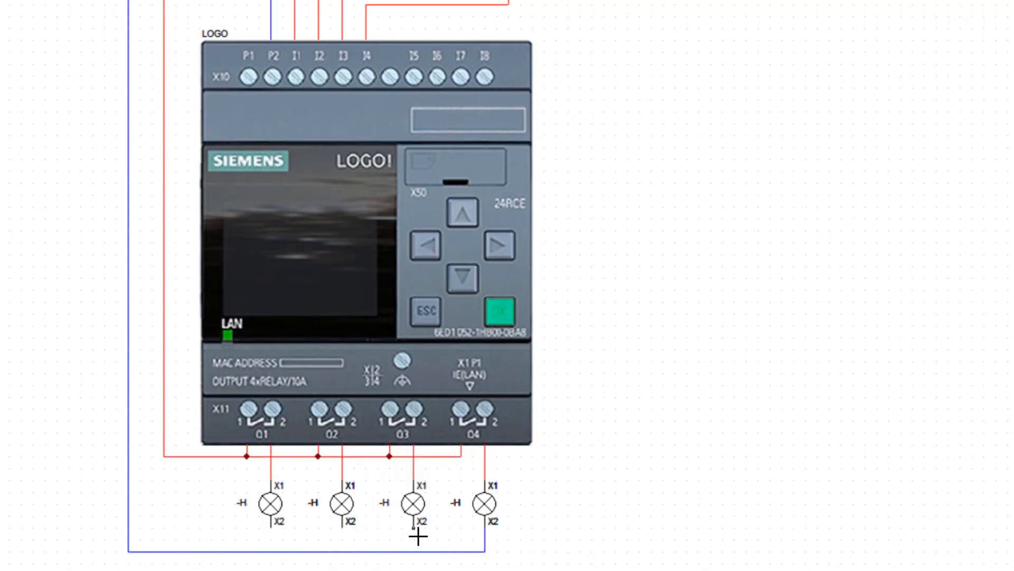
pyautogui.moveTo(416, 534); pyautogui.dragTo(419, 553)
pyautogui.moveTo(349, 535); pyautogui.dragTo(352, 557)
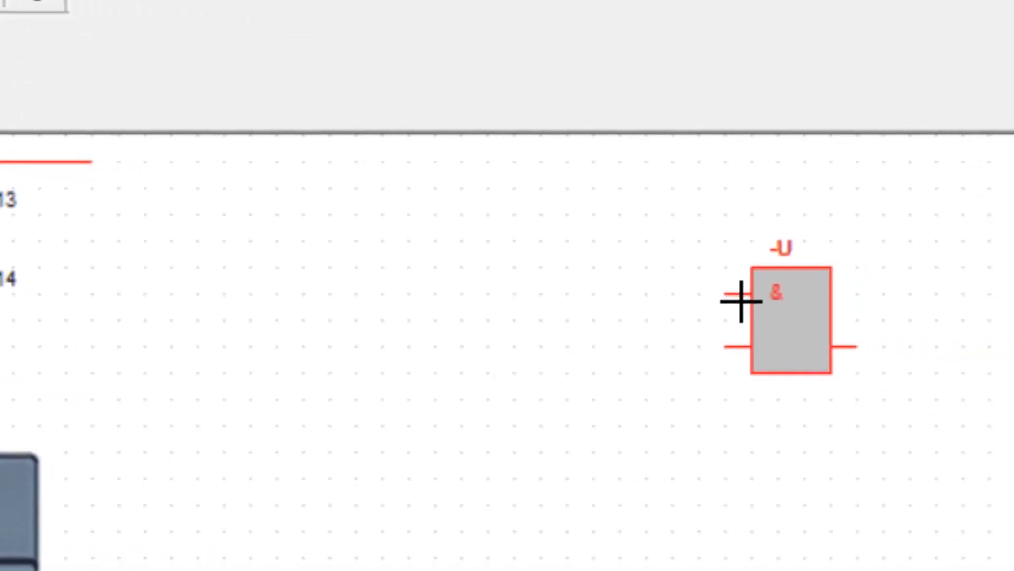
# - Place a two-input AND gate in the free area beside the LOGO and name it -U1
pyautogui.click(740, 301)
pyautogui.press('Escape')
pyautogui.doubleClick(691, 317)
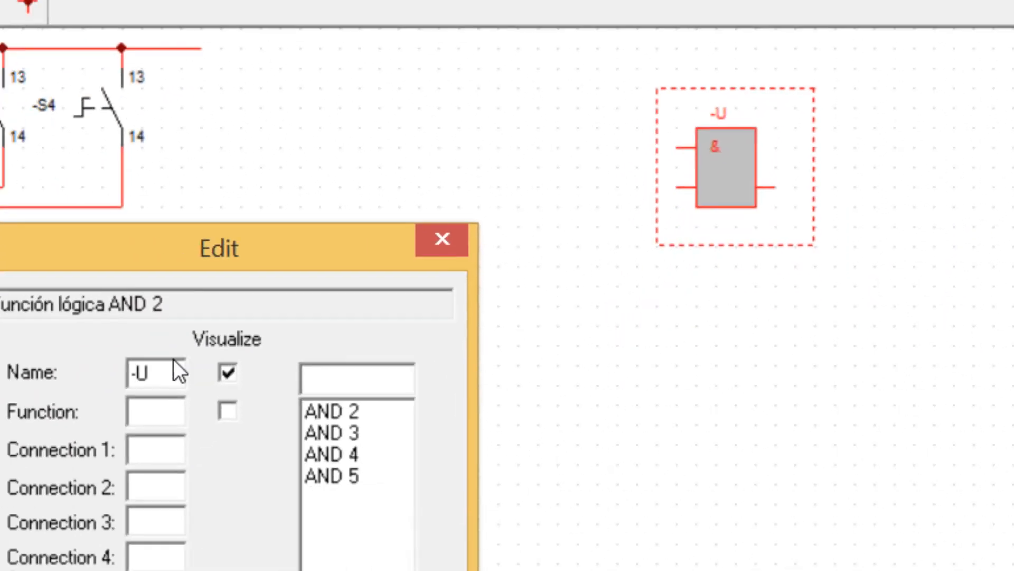
pyautogui.write('1')
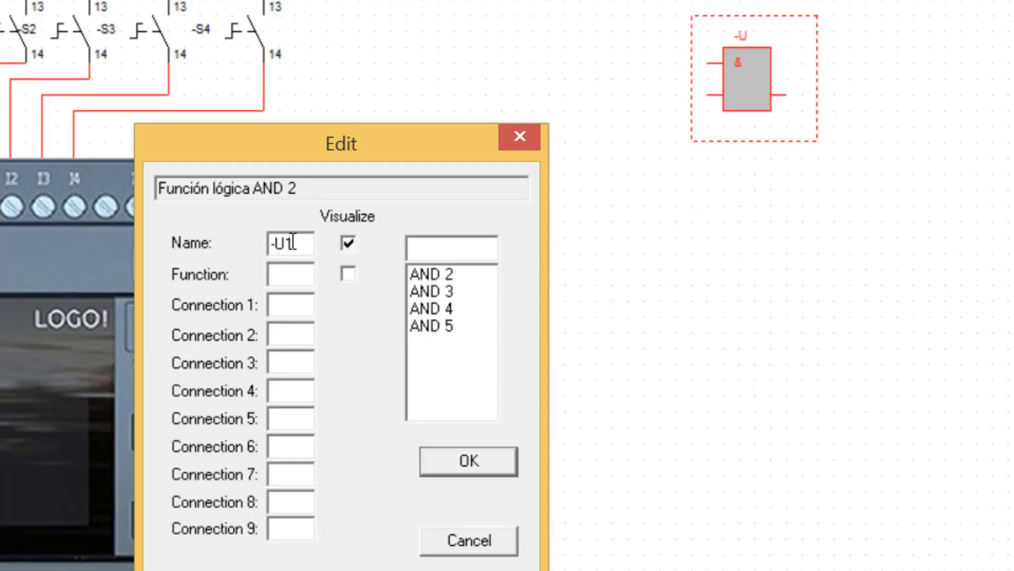
pyautogui.click(449, 461)
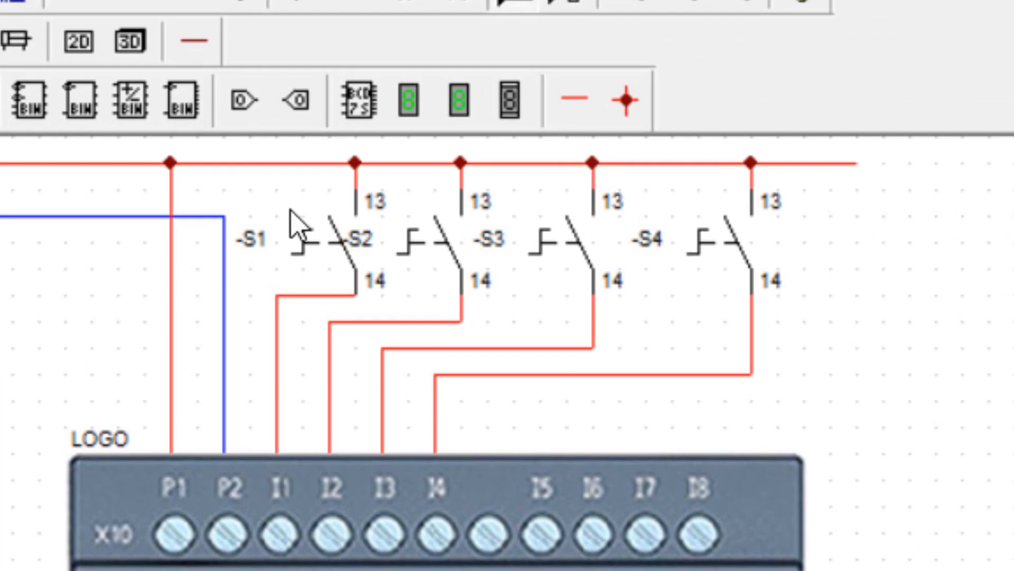
# - Place two logic input connectors before the AND gate -U1 and one output connector after it
pyautogui.click(244, 101)
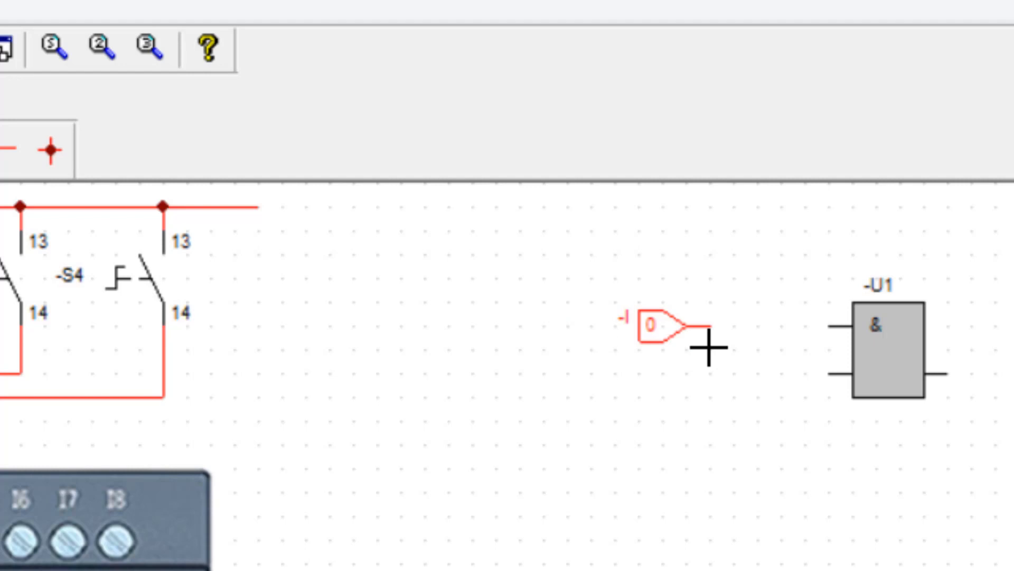
pyautogui.click(709, 348)
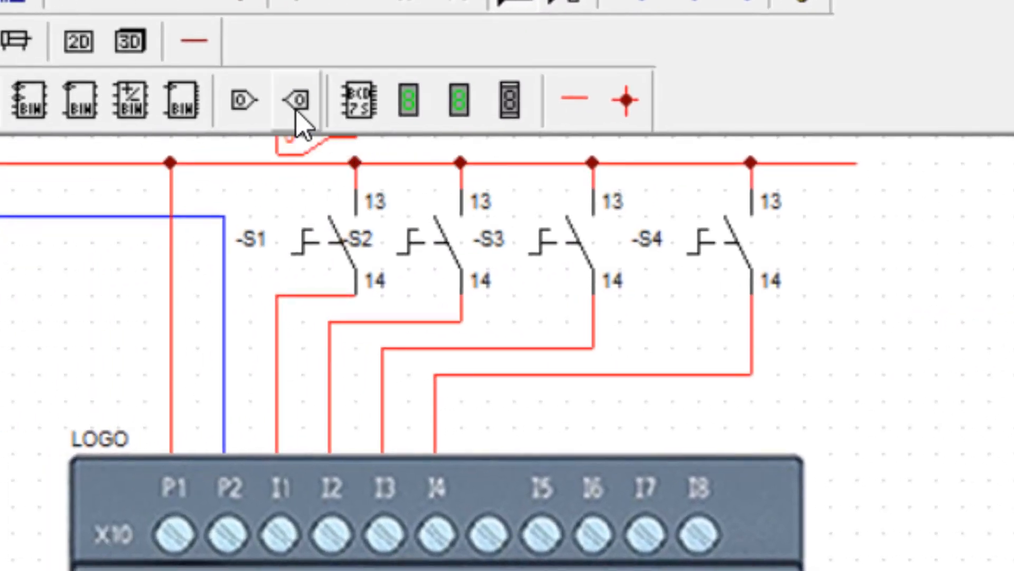
pyautogui.click(297, 101)
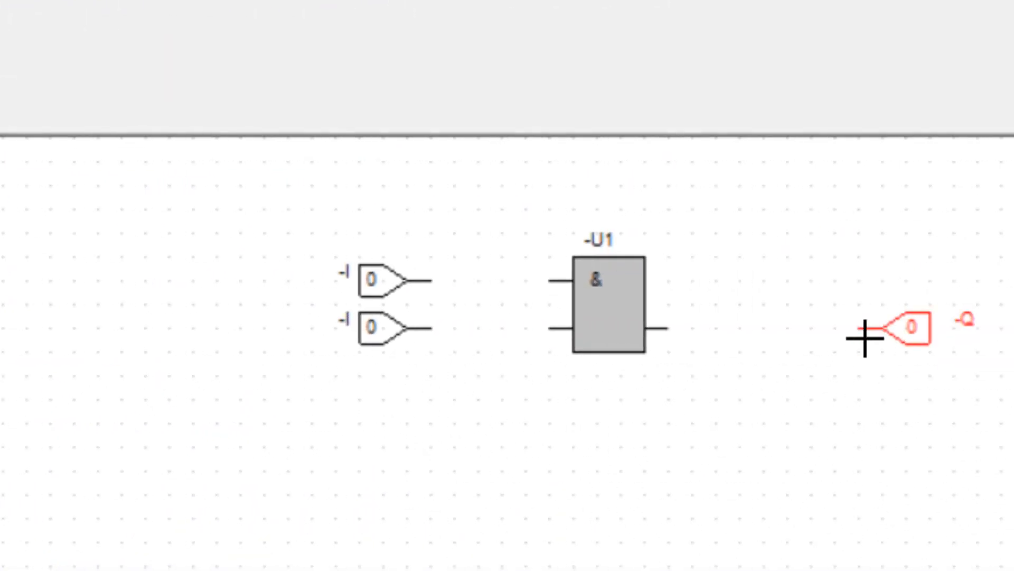
pyautogui.click(864, 338)
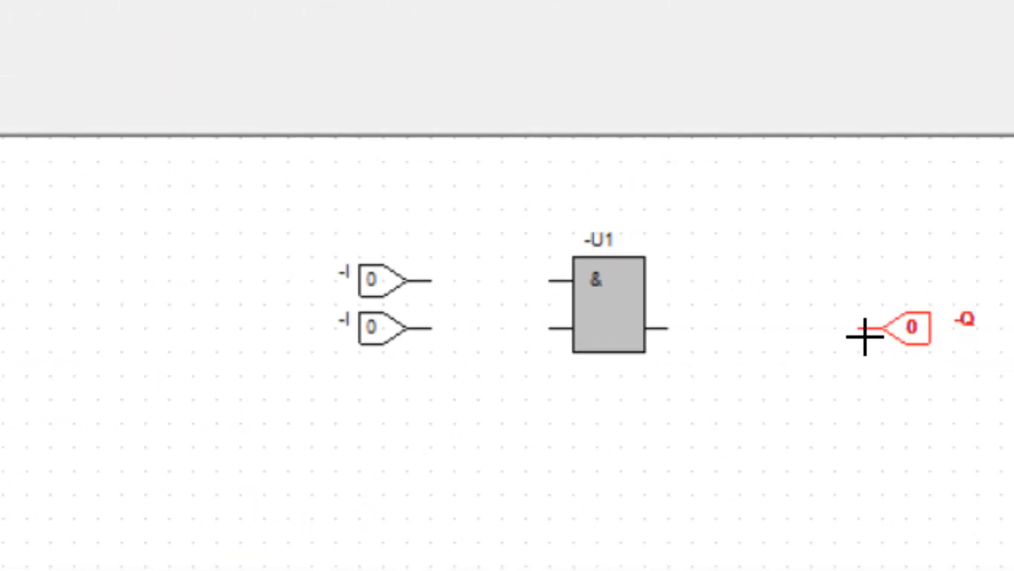
pyautogui.press('Escape')
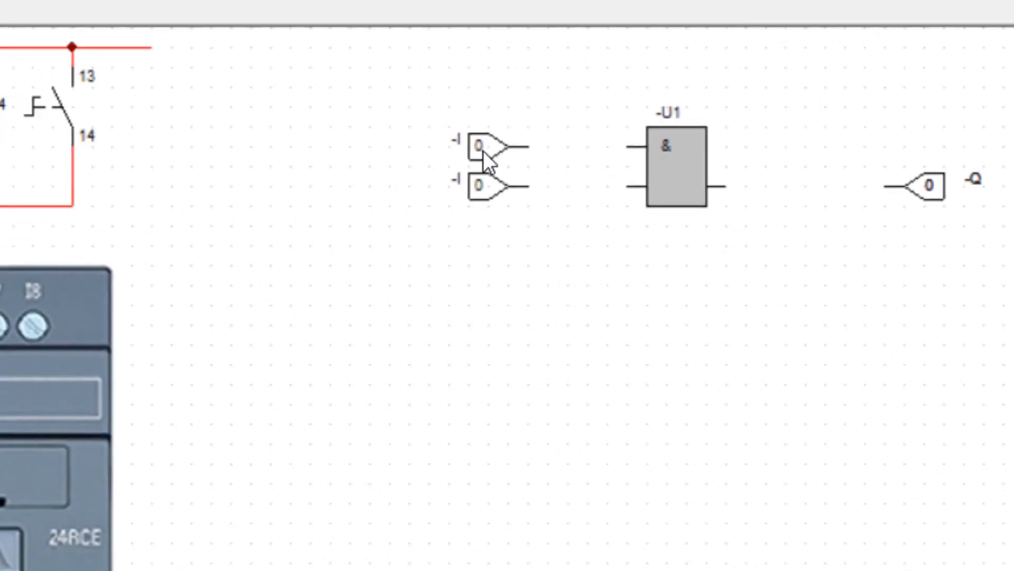
# - Name the upper logic input connector I1 and wire the output of AND gate -U1 to the output connector
pyautogui.doubleClick(376, 279)
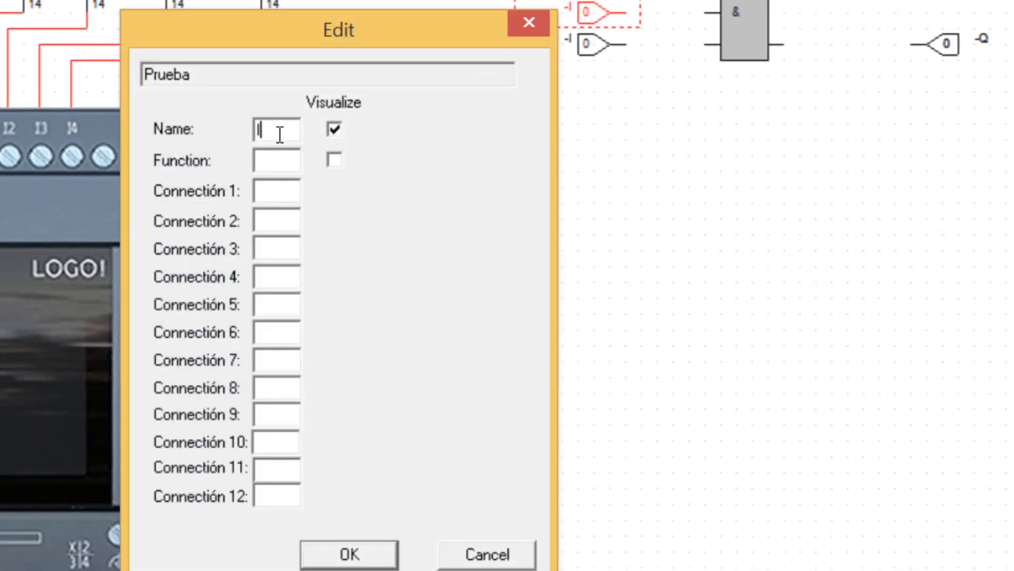
pyautogui.press('Return')
pyautogui.moveTo(790, 61); pyautogui.dragTo(929, 62)
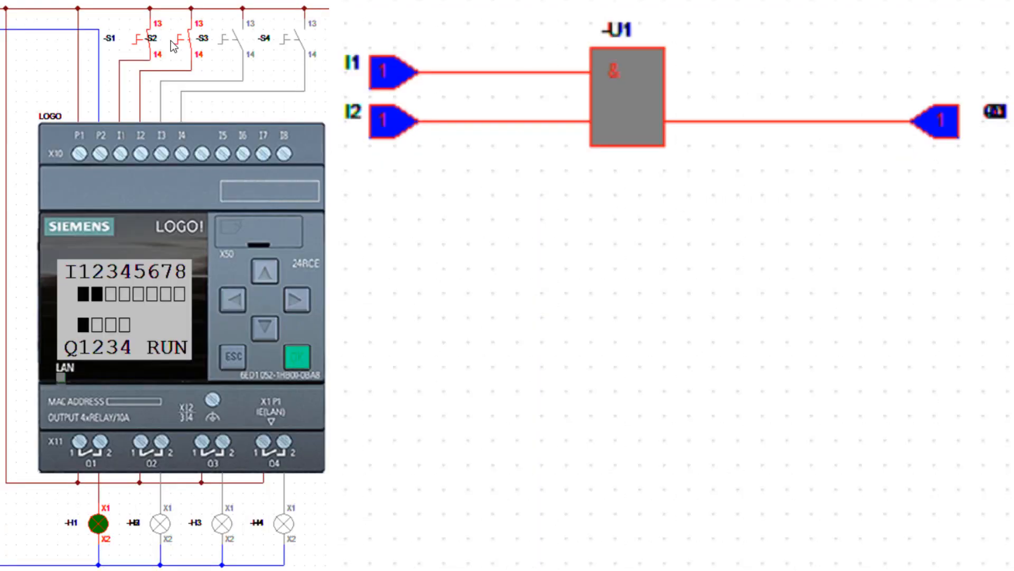
# - Toggle switches S1 and S2 in the running simulation to test the AND gate
pyautogui.click(138, 41)
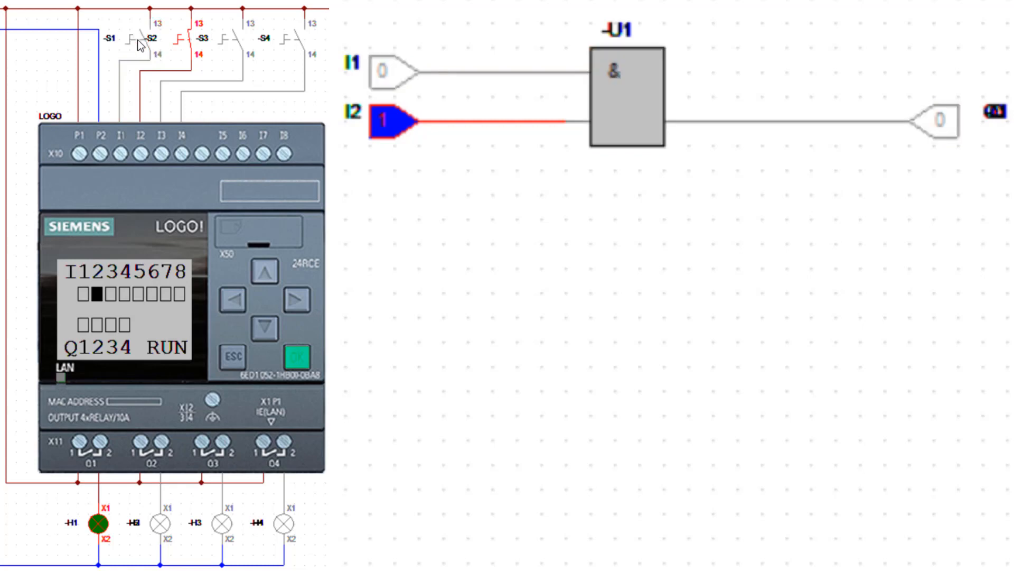
pyautogui.click(178, 43)
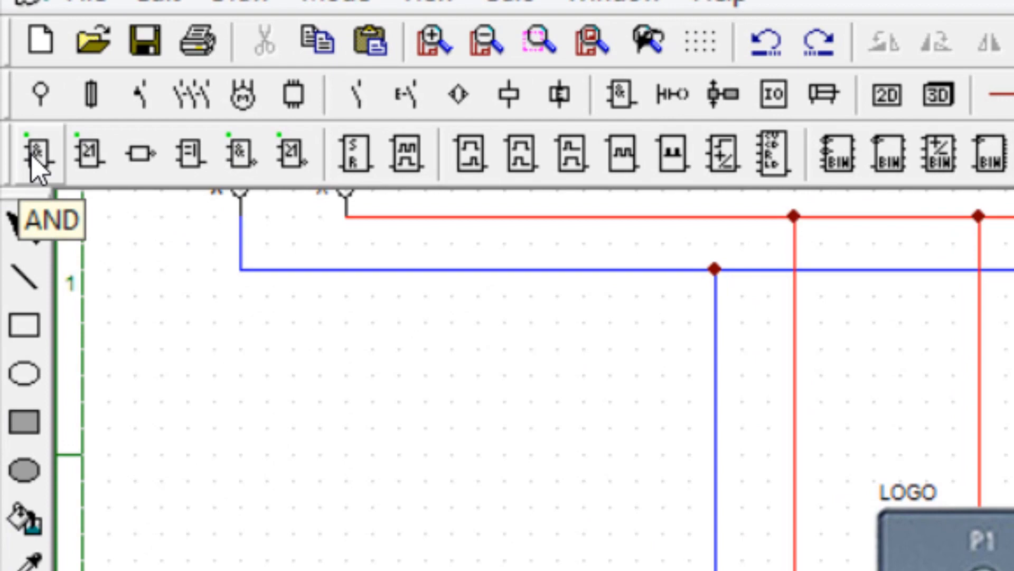
# - Place another AND gate in the logic diagram and set its type to AND 3
pyautogui.click(32, 157)
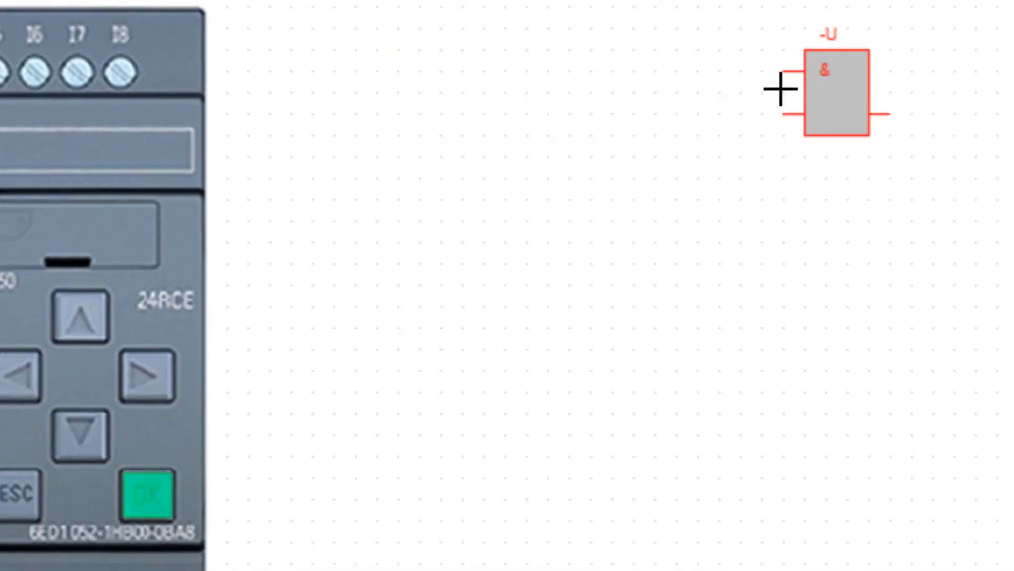
pyautogui.click(760, 89)
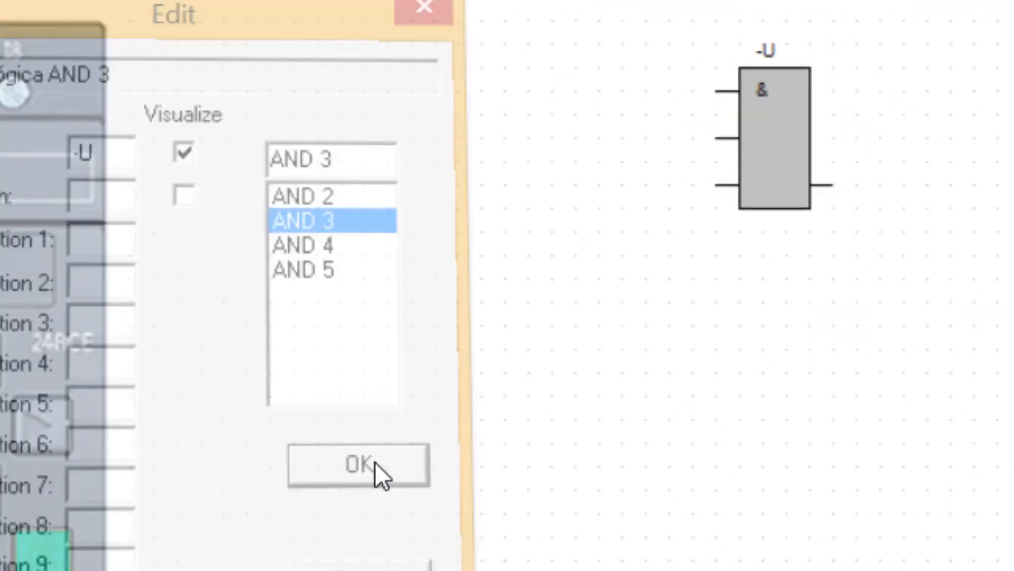
# - Place three logic input connectors before the AND 3 gate and one output connector after it
pyautogui.click(459, 417)
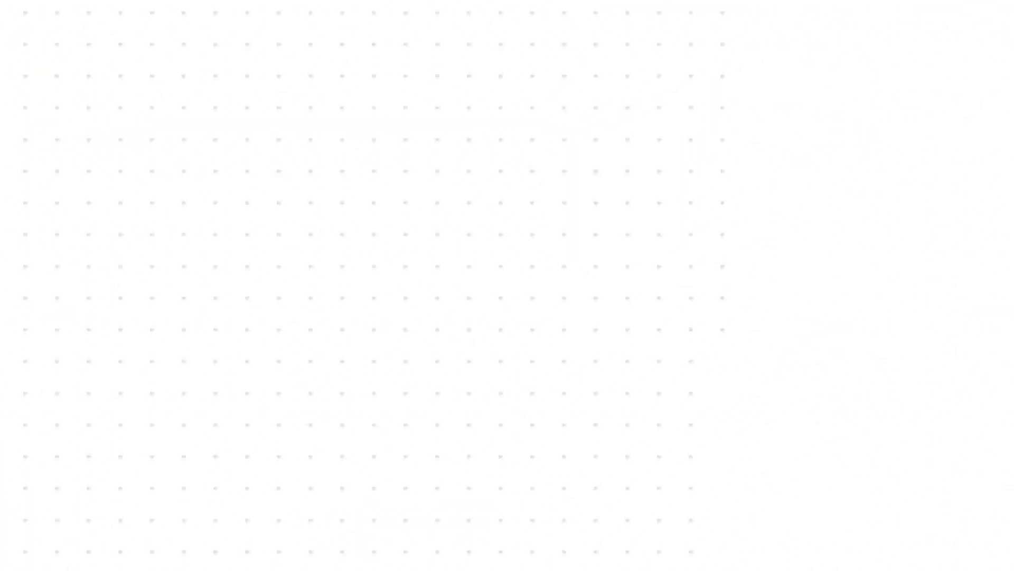
pyautogui.click(384, 184)
pyautogui.click(376, 256)
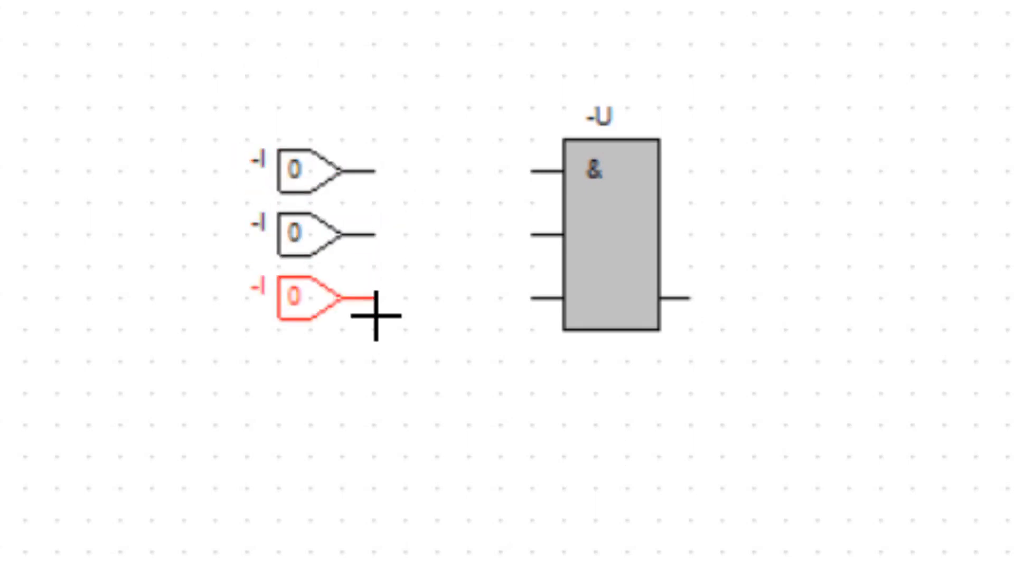
pyautogui.click(375, 315)
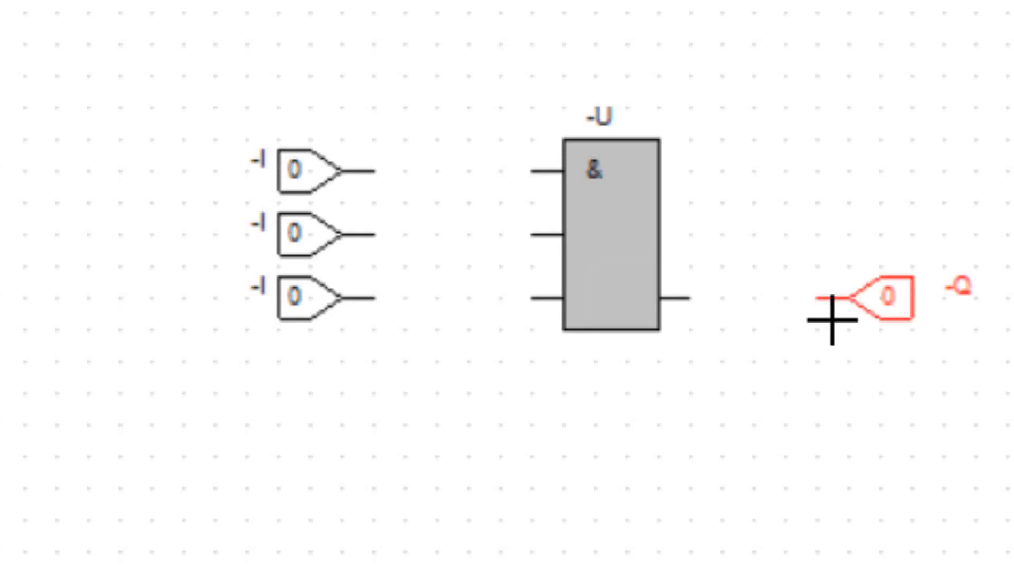
pyautogui.click(880, 327)
pyautogui.press('Escape')
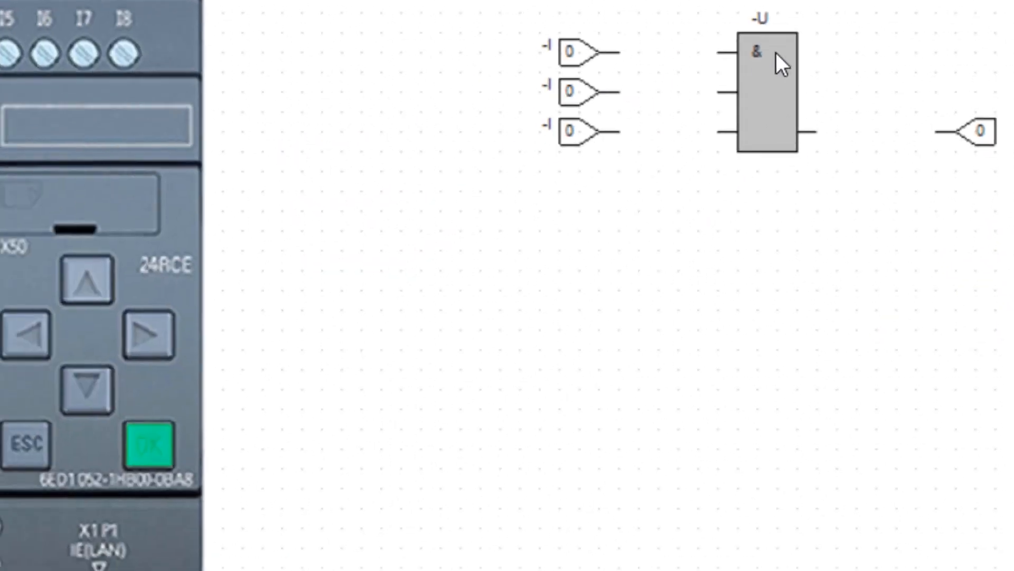
# - Name the AND 3 gate -U2
pyautogui.doubleClick(642, 159)
pyautogui.click(206, 100)
pyautogui.write('2')
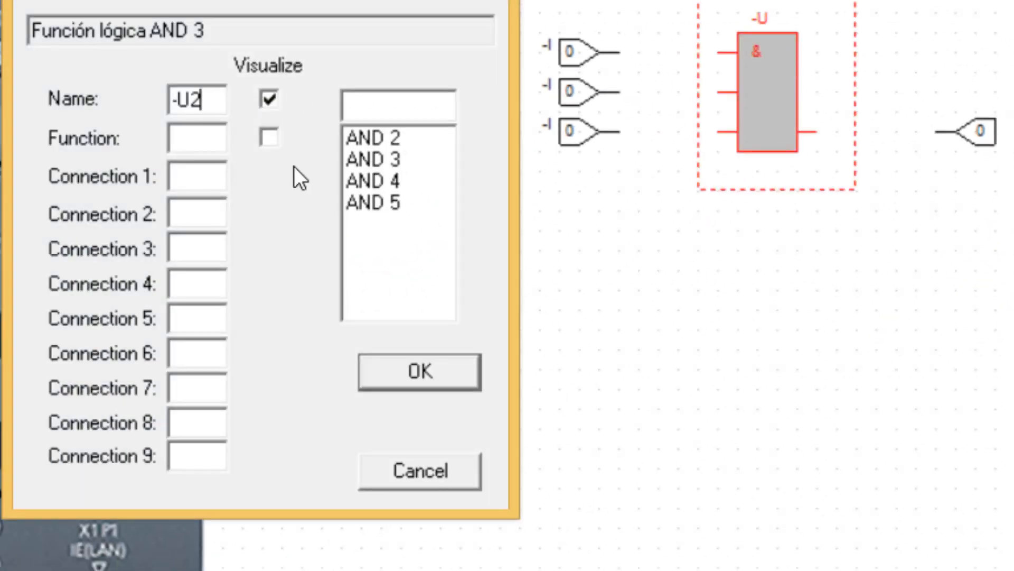
pyautogui.click(455, 383)
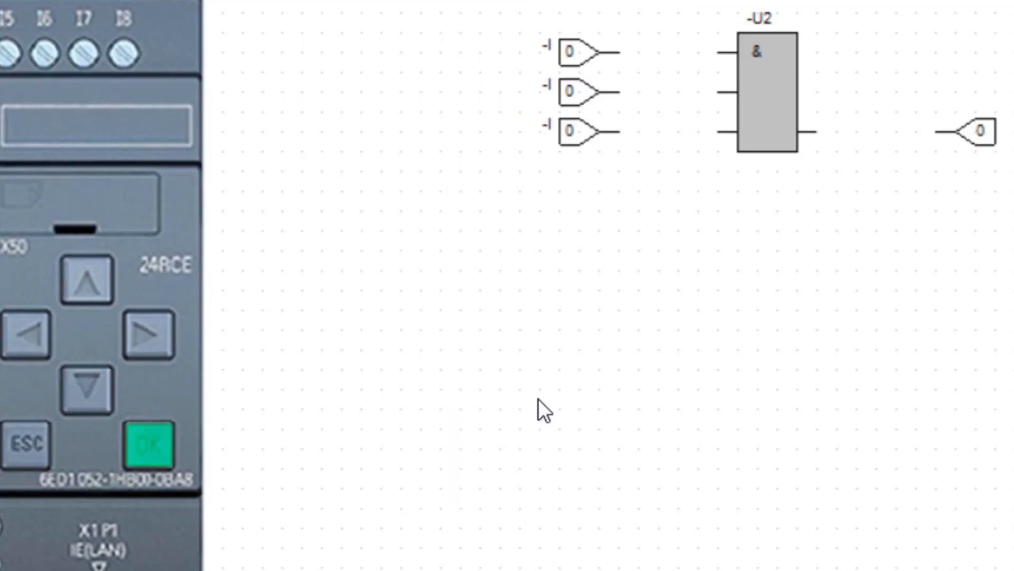
# - Name the upper input connector of gate -U2 I2 and the middle one I3
pyautogui.doubleClick(574, 53)
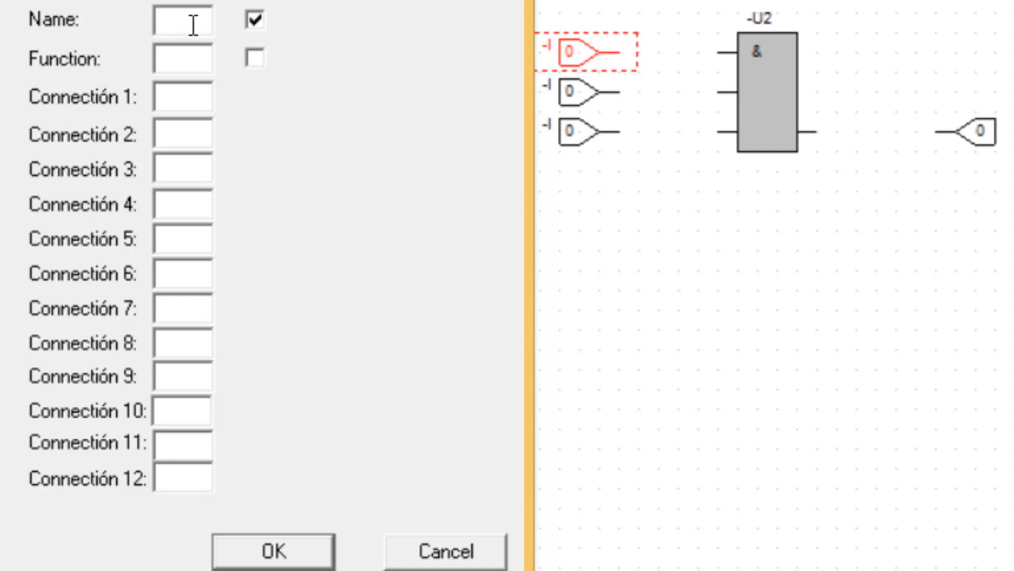
pyautogui.write('2')
pyautogui.press('Return')
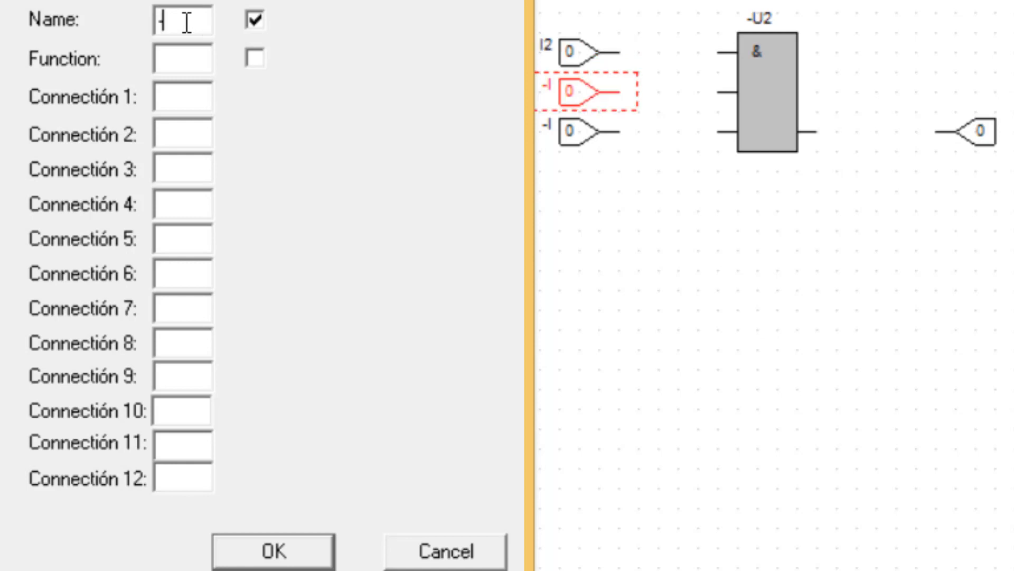
pyautogui.press('BackSpace')
pyautogui.press('BackSpace')
pyautogui.write('I3')
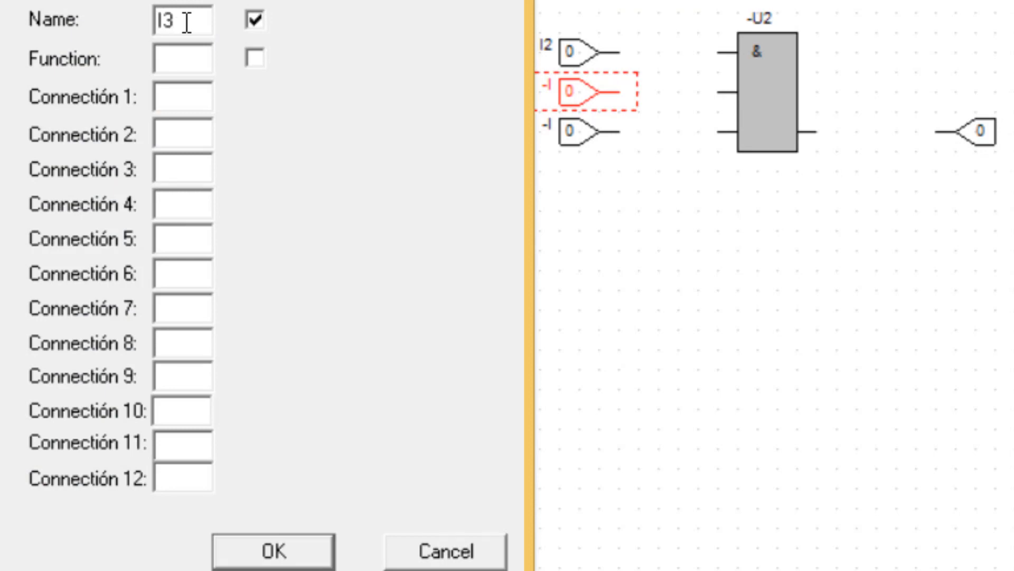
pyautogui.click(282, 550)
# - Name the lowest input connector of gate -U2 I4
pyautogui.doubleClick(572, 134)
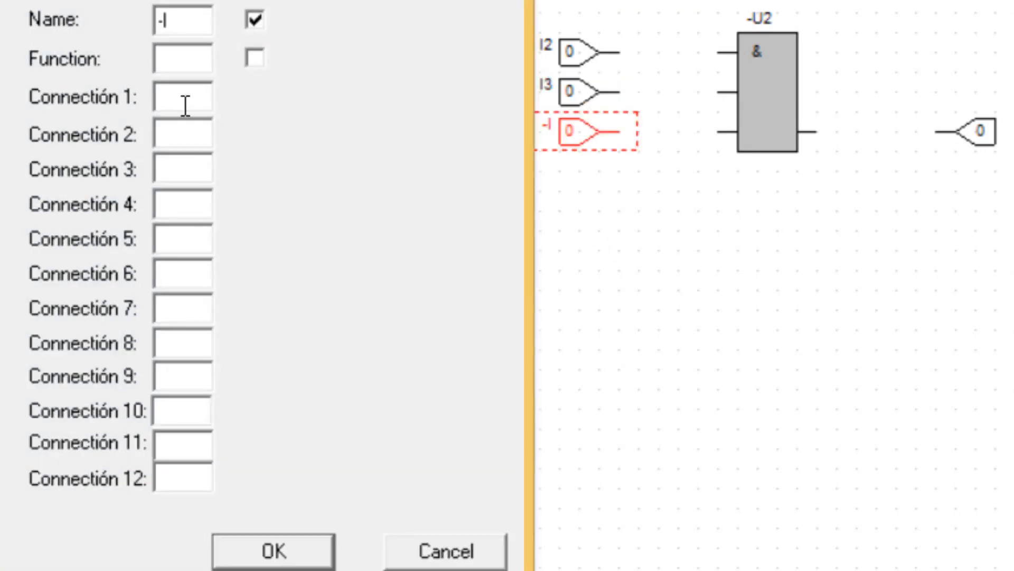
pyautogui.press('BackSpace')
pyautogui.press('BackSpace')
pyautogui.write('I4')
pyautogui.click(274, 552)
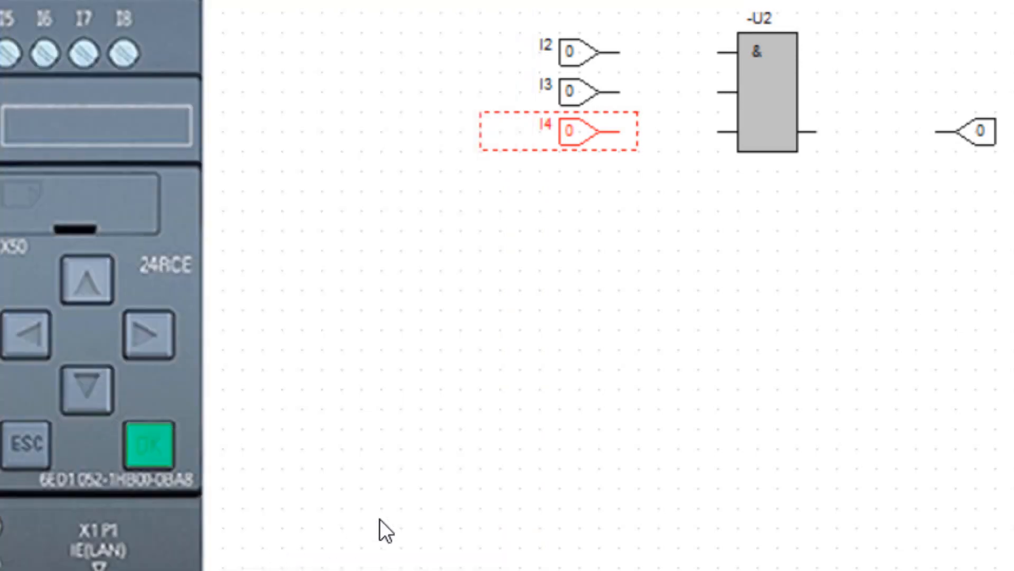
# - Name the output connector beside gate -U2 Q2
pyautogui.doubleClick(950, 132)
pyautogui.click(198, 20)
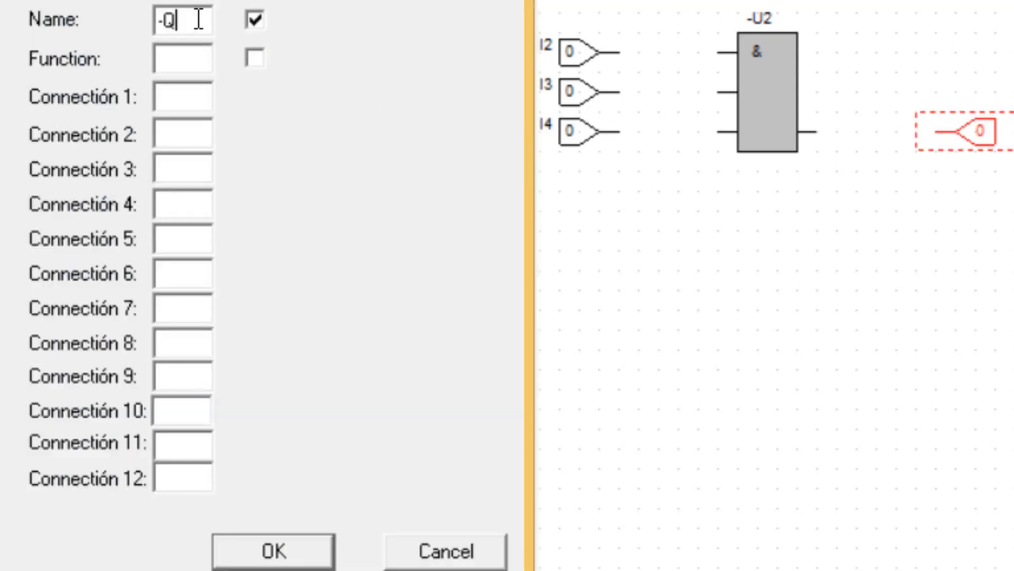
pyautogui.press('BackSpace')
pyautogui.press('BackSpace')
pyautogui.write('Q2')
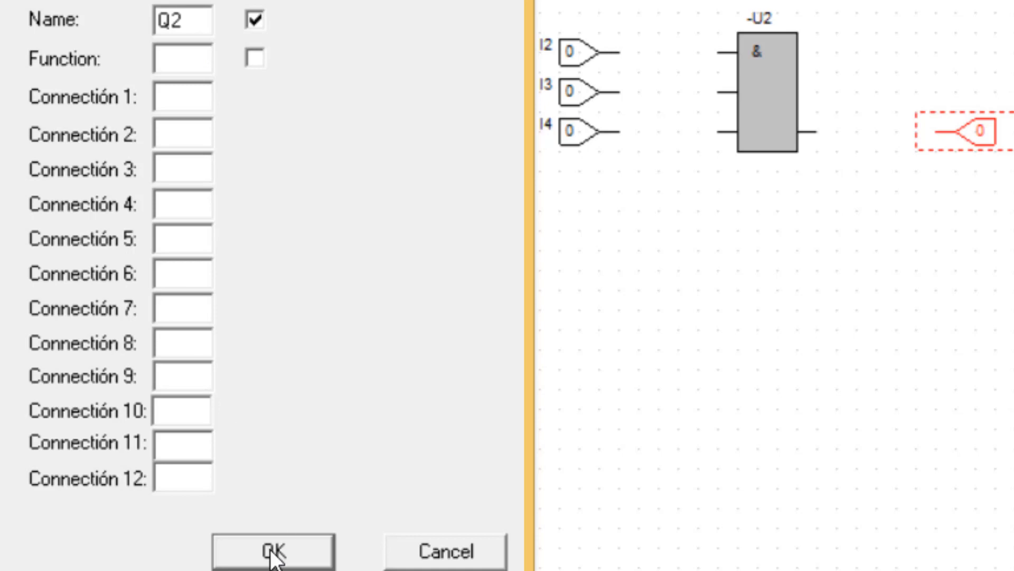
pyautogui.click(283, 552)
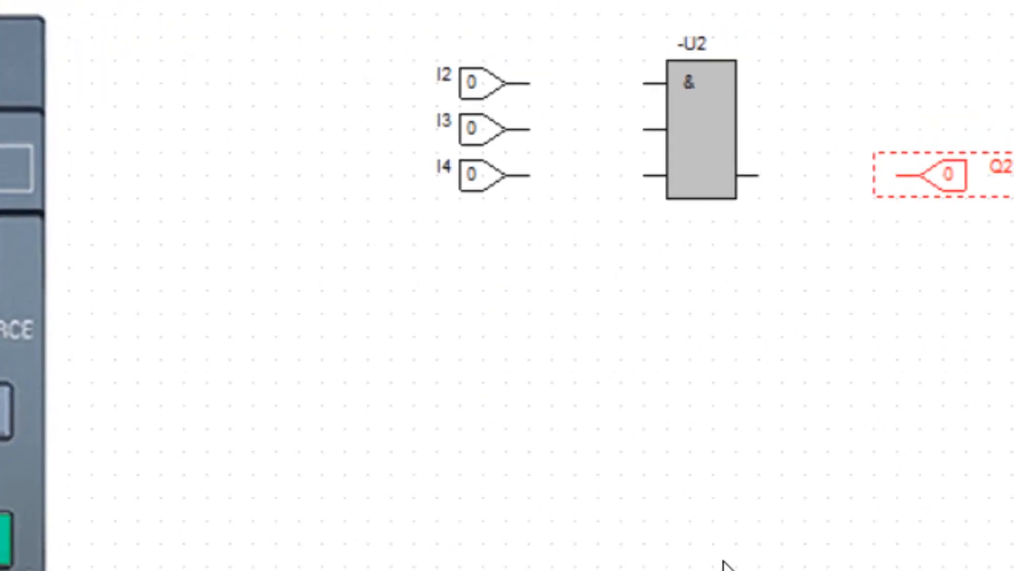
# - Wire connectors I2, I3 and I4 to the inputs of gate -U2 and its output to connector Q2
pyautogui.click(723, 560)
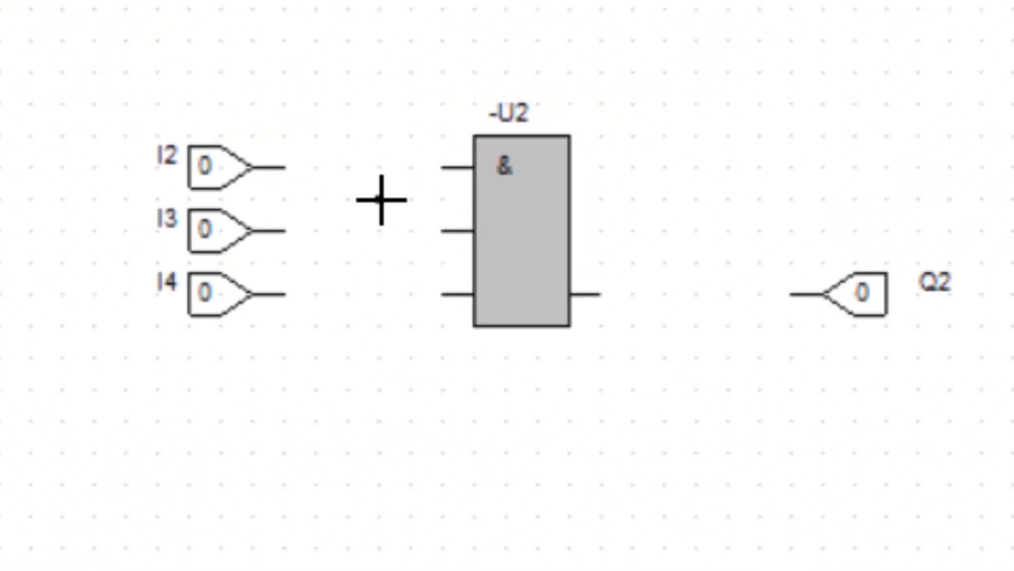
pyautogui.moveTo(299, 182); pyautogui.dragTo(442, 215)
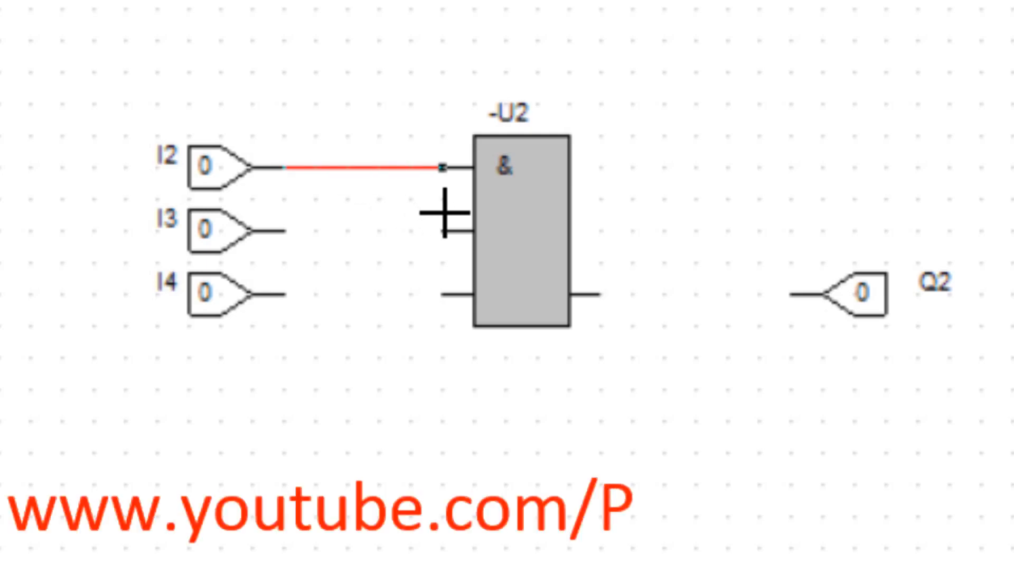
pyautogui.moveTo(299, 245); pyautogui.dragTo(456, 244)
pyautogui.moveTo(301, 306); pyautogui.dragTo(367, 324)
pyautogui.moveTo(439, 335); pyautogui.dragTo(452, 339)
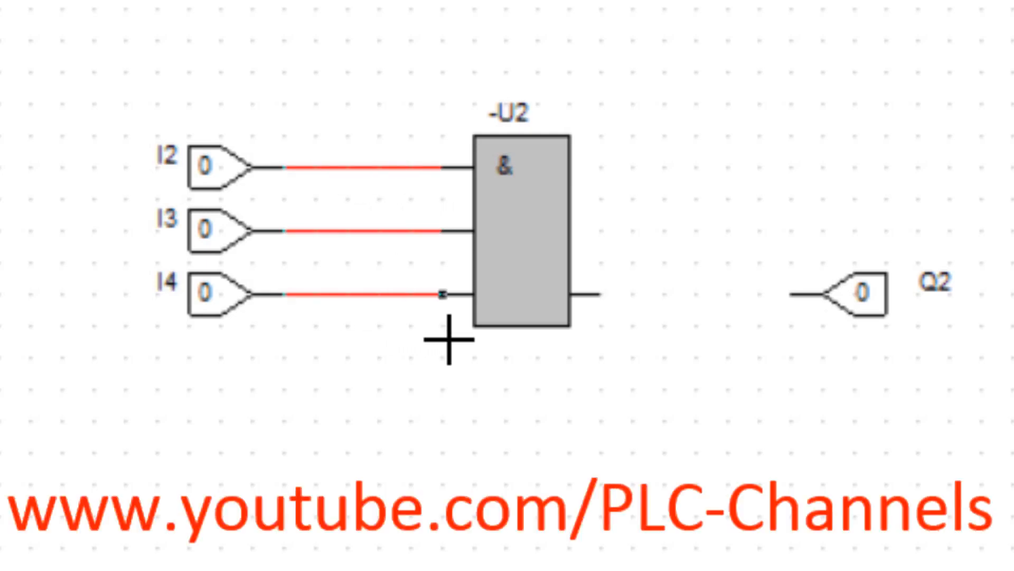
pyautogui.moveTo(620, 315); pyautogui.dragTo(804, 335)
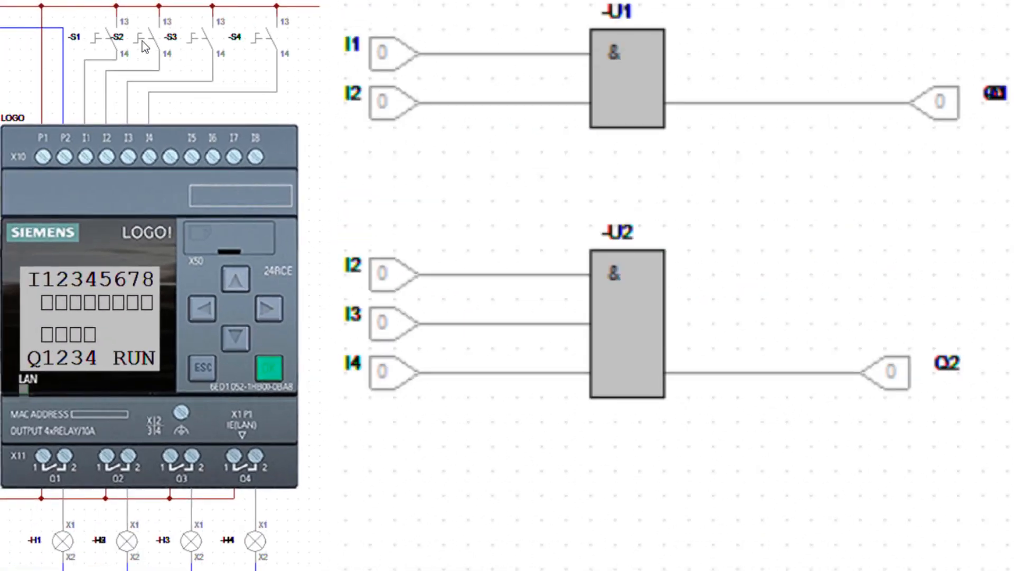
# - Toggle switches S1 to S4 in the running simulation to test AND gates -U1 and -U2, and stop the simulation
pyautogui.click(142, 42)
pyautogui.click(195, 43)
pyautogui.click(255, 43)
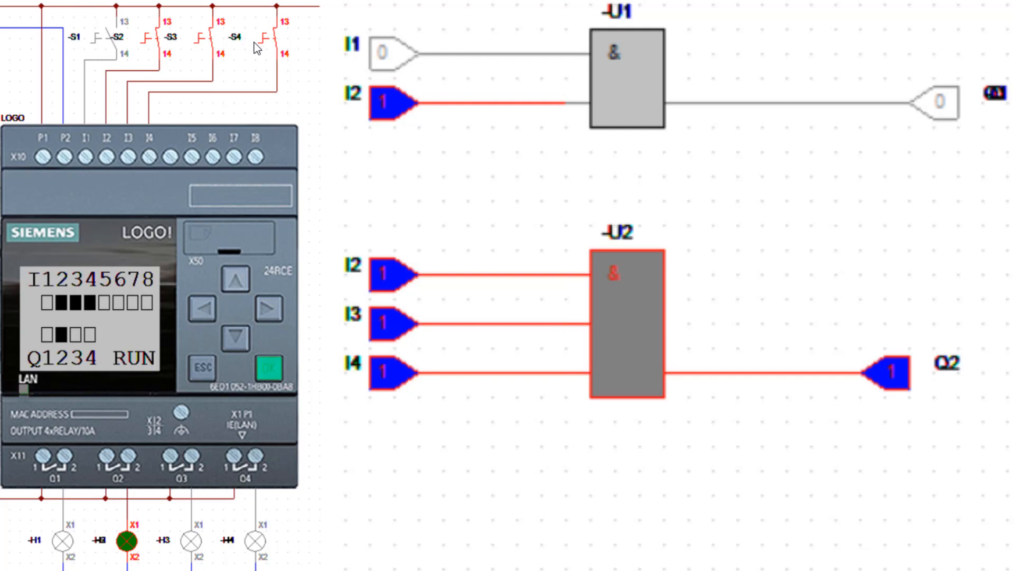
pyautogui.click(110, 47)
pyautogui.click(154, 42)
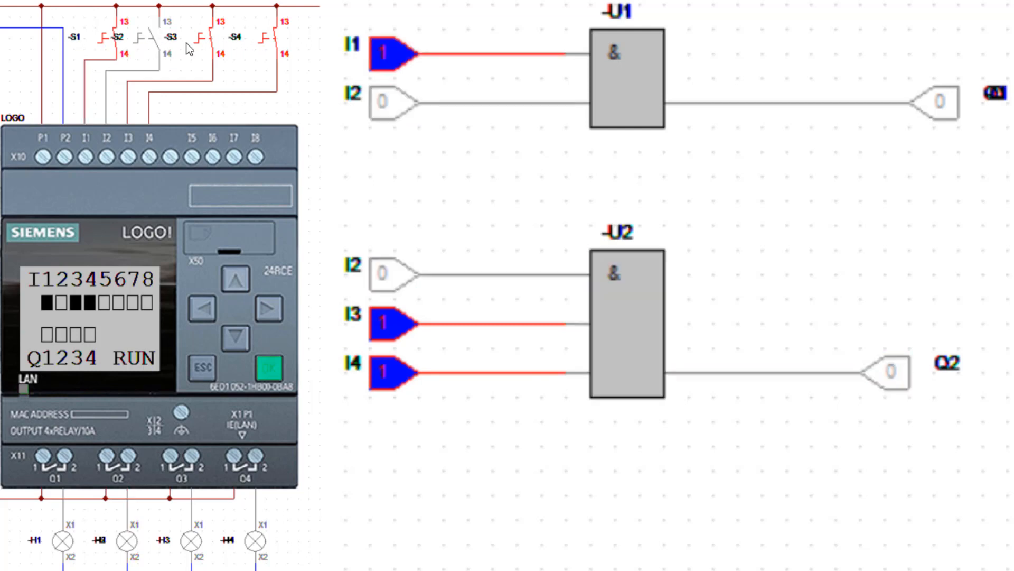
pyautogui.click(206, 48)
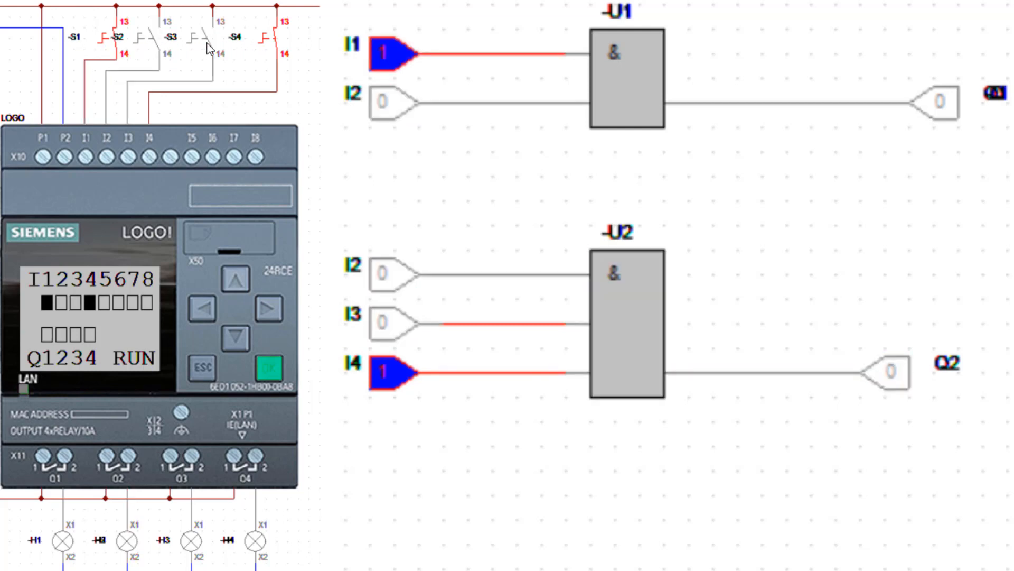
pyautogui.click(266, 42)
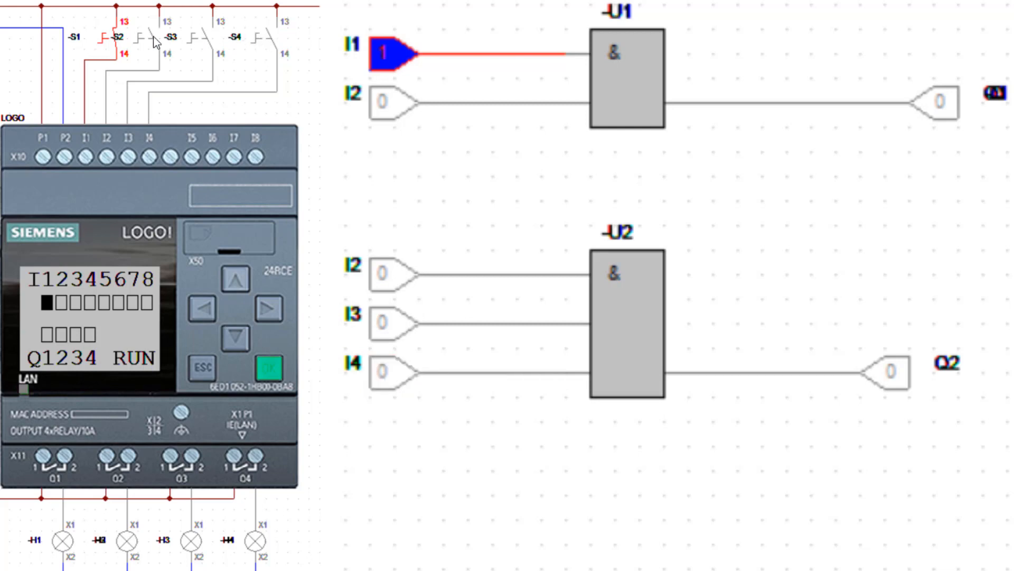
pyautogui.click(105, 45)
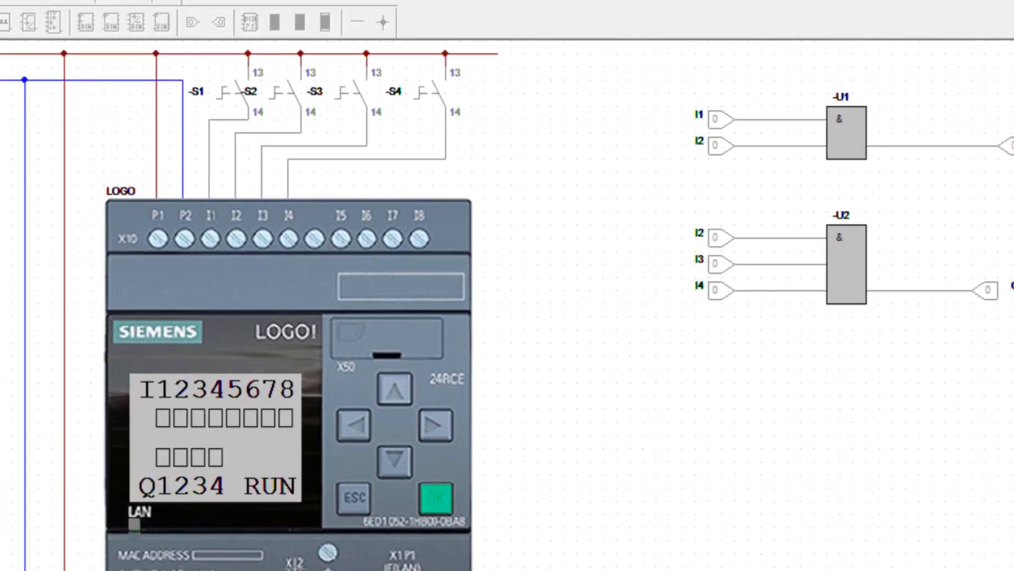
pyautogui.click(589, 50)
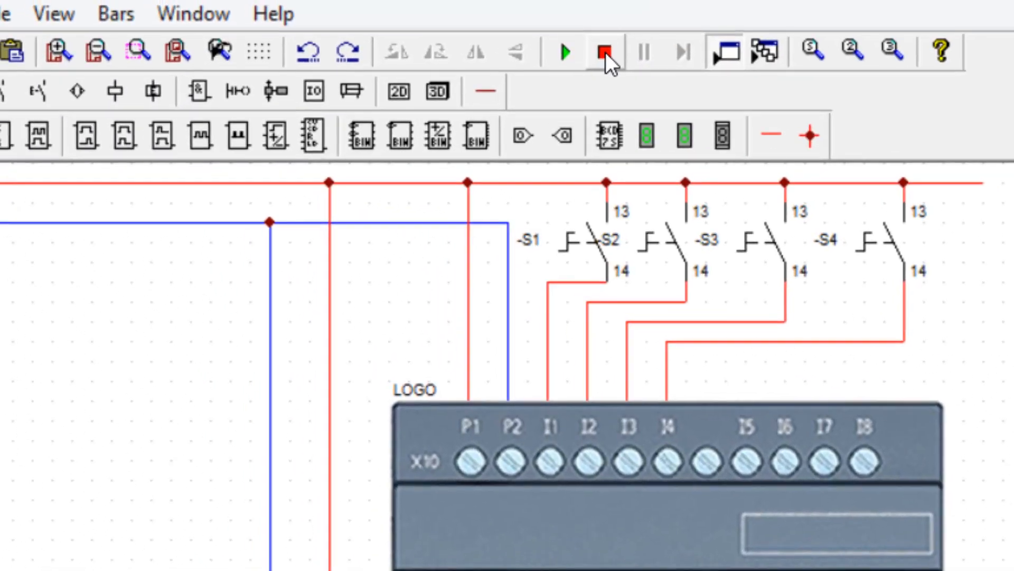
# - Place a positive and a negative supply terminal below gate -U2 and draw a vertical rail down from each
pyautogui.click(236, 92)
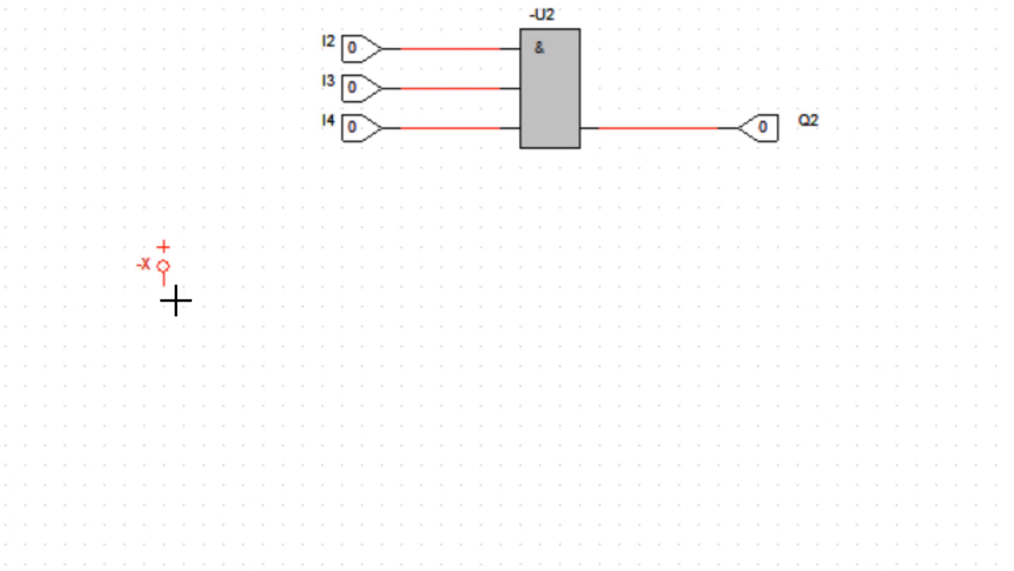
pyautogui.click(170, 299)
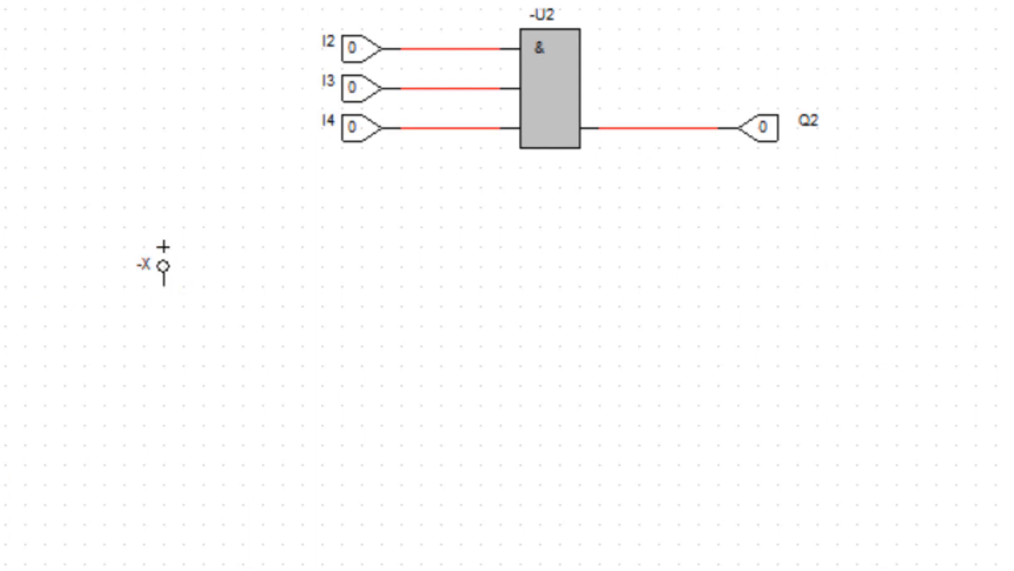
pyautogui.click(955, 242)
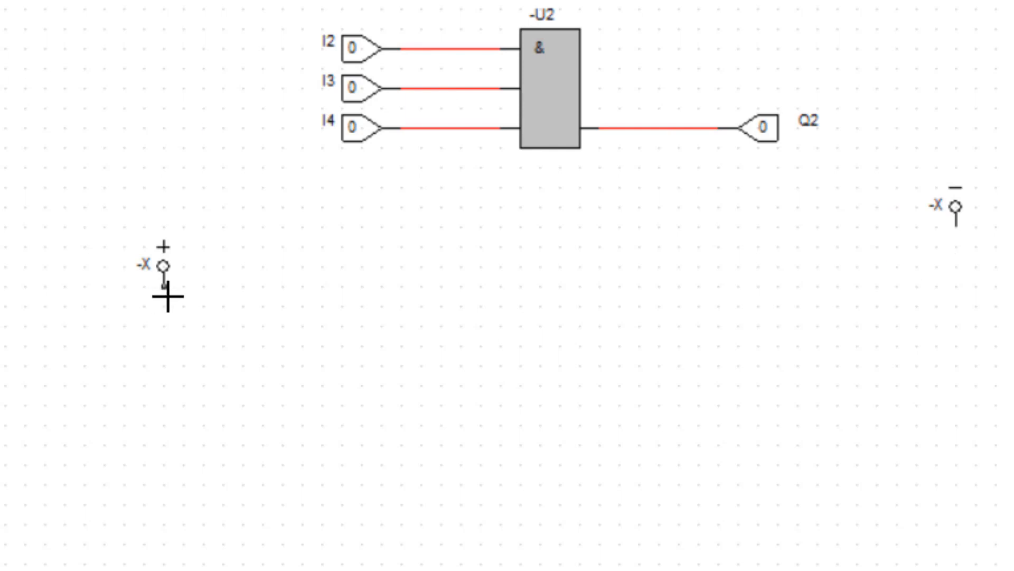
pyautogui.moveTo(164, 290); pyautogui.dragTo(164, 568)
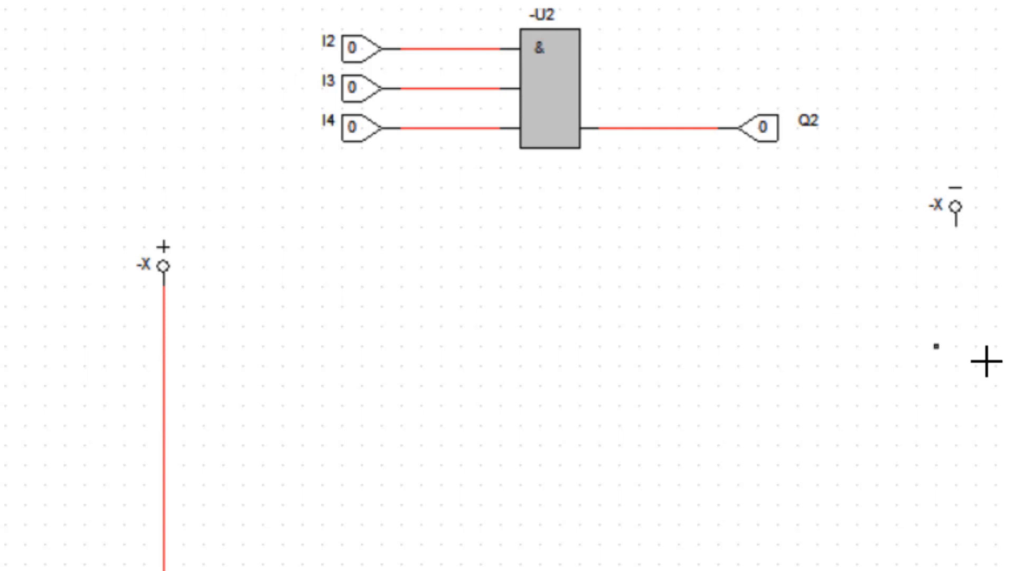
pyautogui.moveTo(957, 240); pyautogui.dragTo(957, 568)
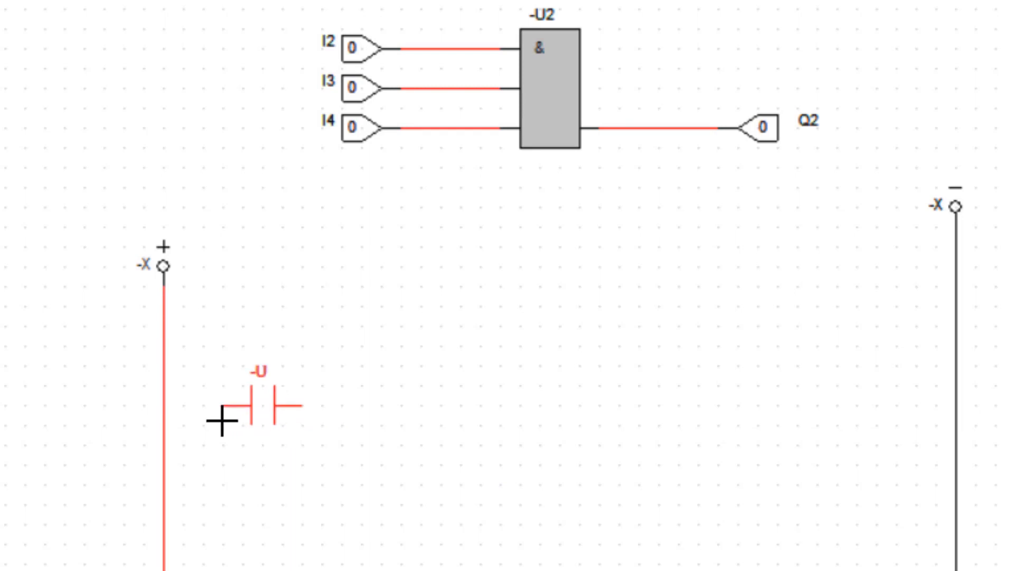
# - Place four normally open ladder contacts in a row between the supply rails, followed by an output coil
pyautogui.click(221, 421)
pyautogui.click(340, 421)
pyautogui.click(447, 421)
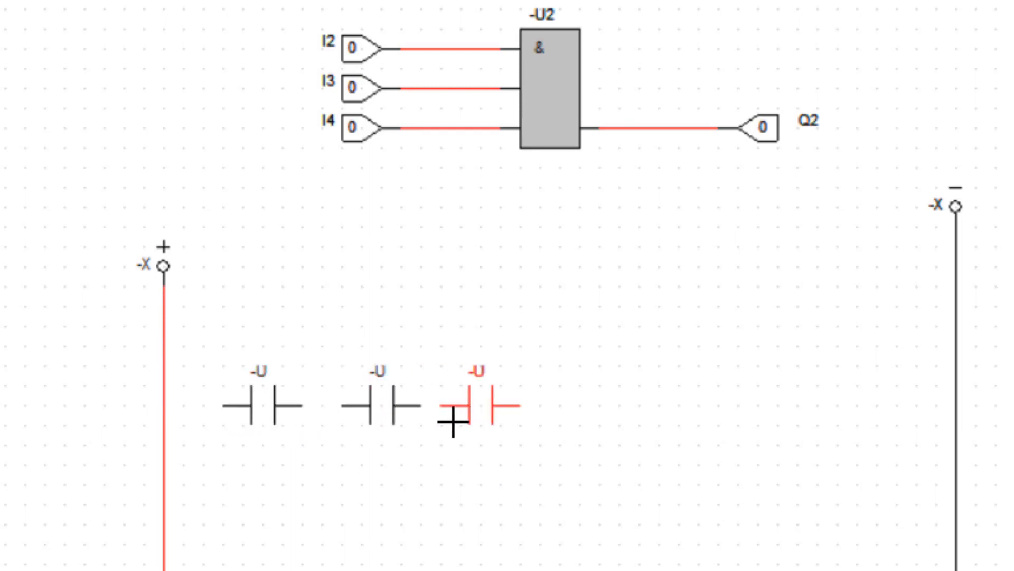
pyautogui.click(566, 421)
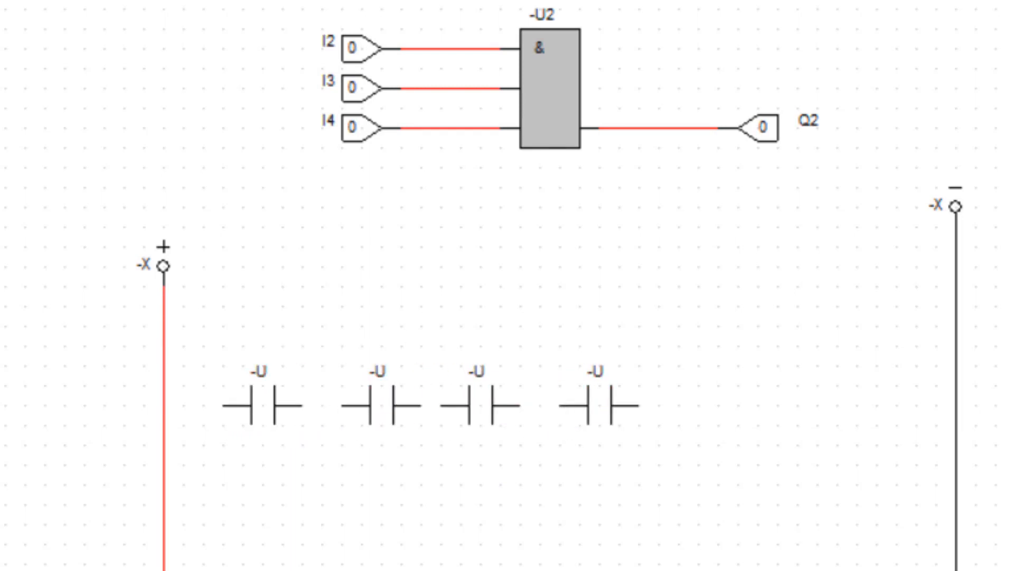
pyautogui.click(738, 422)
# - Wire the four contacts and the coil in series from the positive rail to the negative rail
pyautogui.moveTo(164, 405)
pyautogui.mouseDown()
pyautogui.moveTo(208, 417)
pyautogui.moveTo(222, 405)
pyautogui.mouseUp()
pyautogui.moveTo(308, 413); pyautogui.dragTo(356, 426)
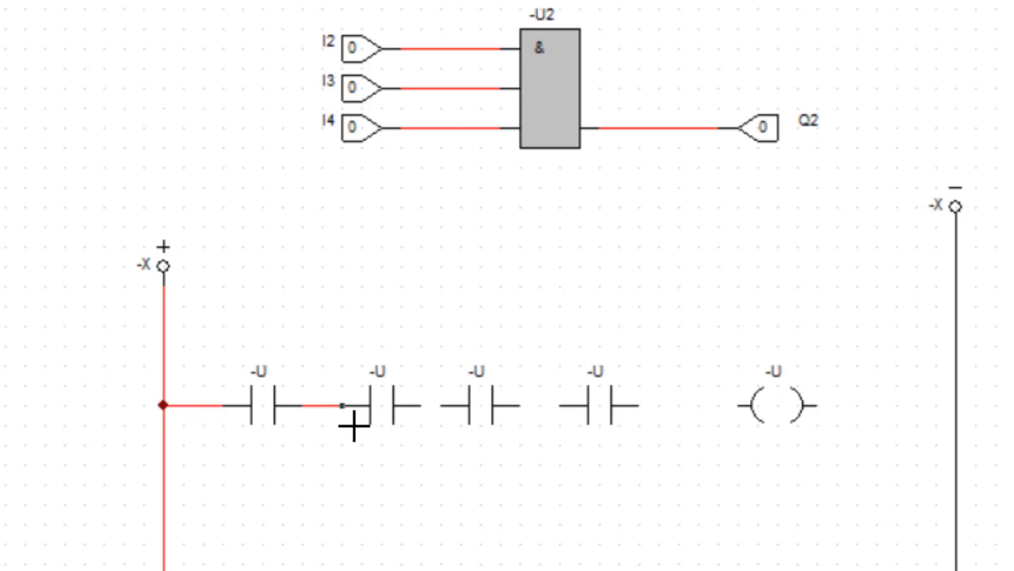
pyautogui.moveTo(437, 423); pyautogui.dragTo(448, 417)
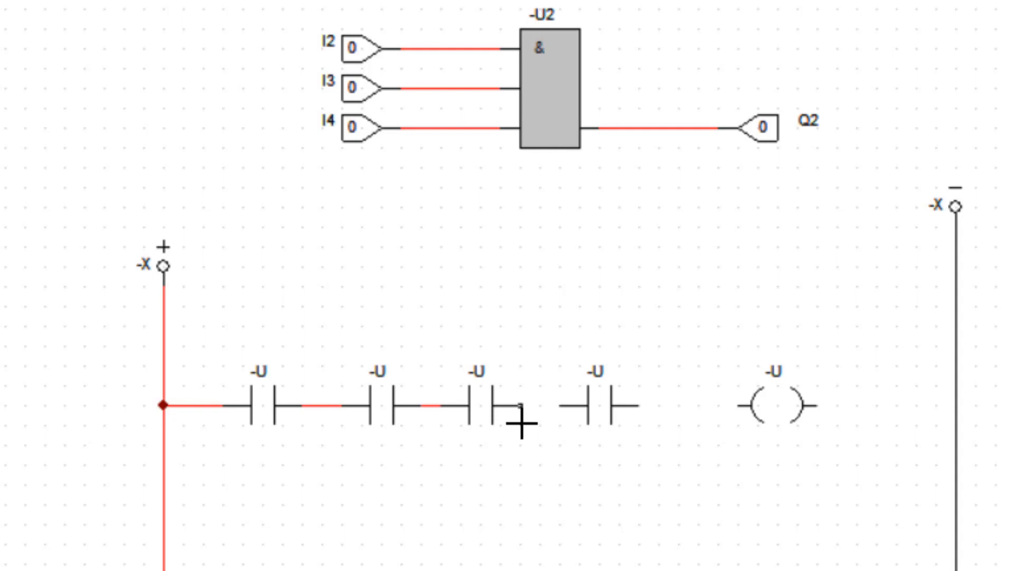
pyautogui.moveTo(534, 421); pyautogui.dragTo(571, 419)
pyautogui.moveTo(650, 420); pyautogui.dragTo(731, 426)
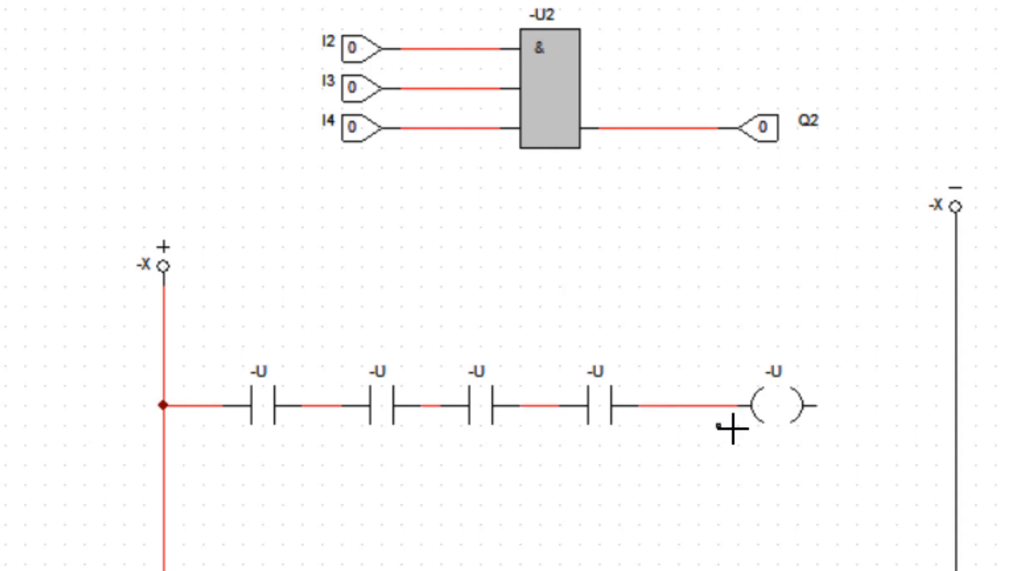
pyautogui.moveTo(818, 405)
pyautogui.mouseDown()
pyautogui.moveTo(831, 417)
pyautogui.moveTo(956, 438)
pyautogui.mouseUp()
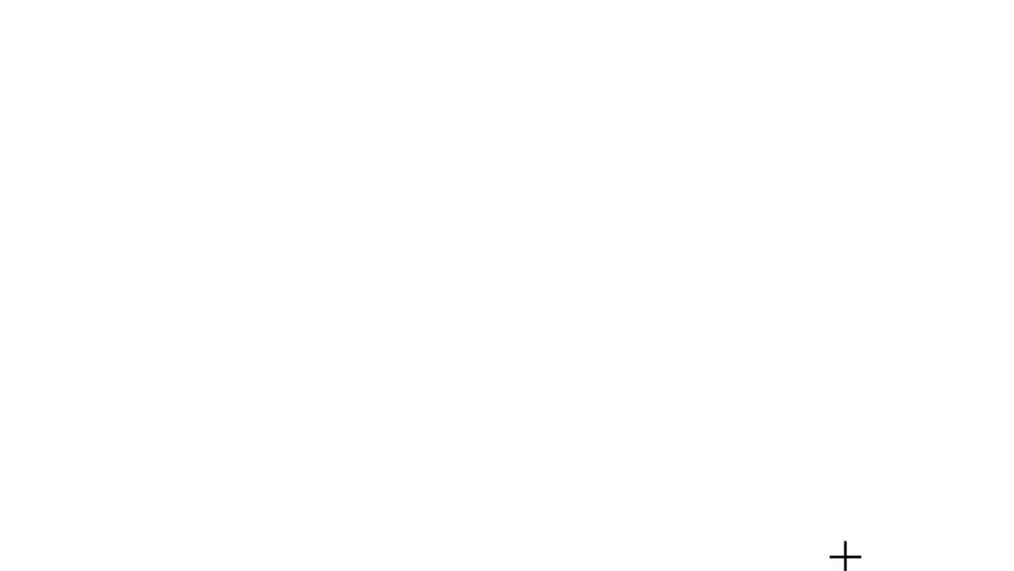
# - Name the four series contacts I1, I2, I3 and I4 in order from the positive rail to the coil
pyautogui.doubleClick(511, 394)
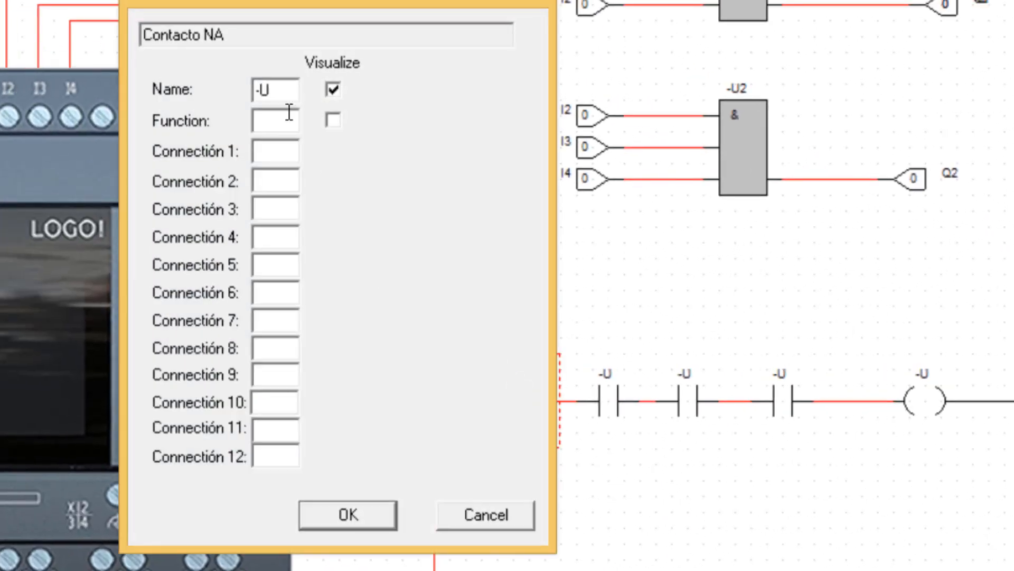
pyautogui.click(276, 90)
pyautogui.press('BackSpace')
pyautogui.press('BackSpace')
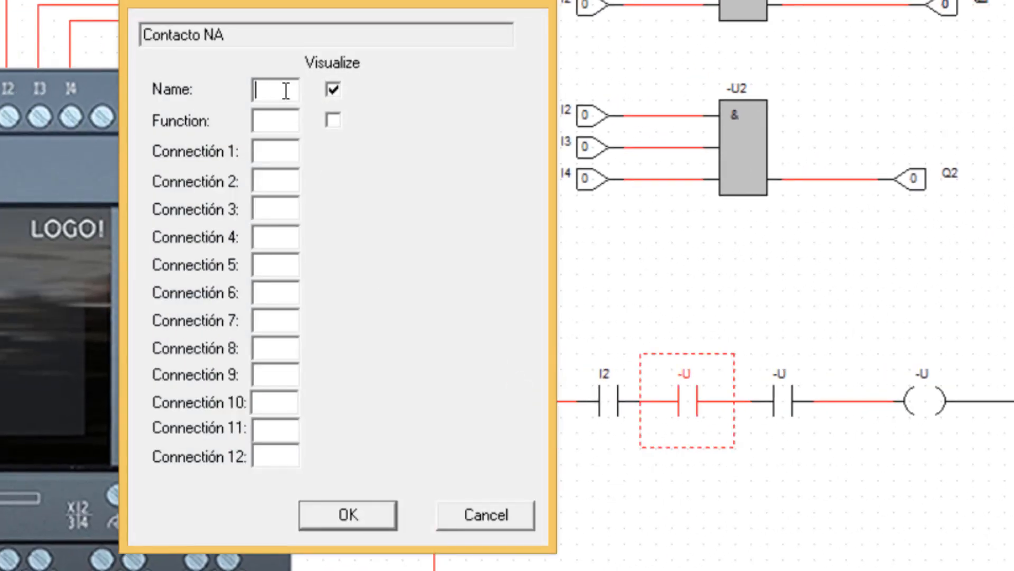
pyautogui.write('I3')
pyautogui.click(361, 514)
pyautogui.click(782, 369)
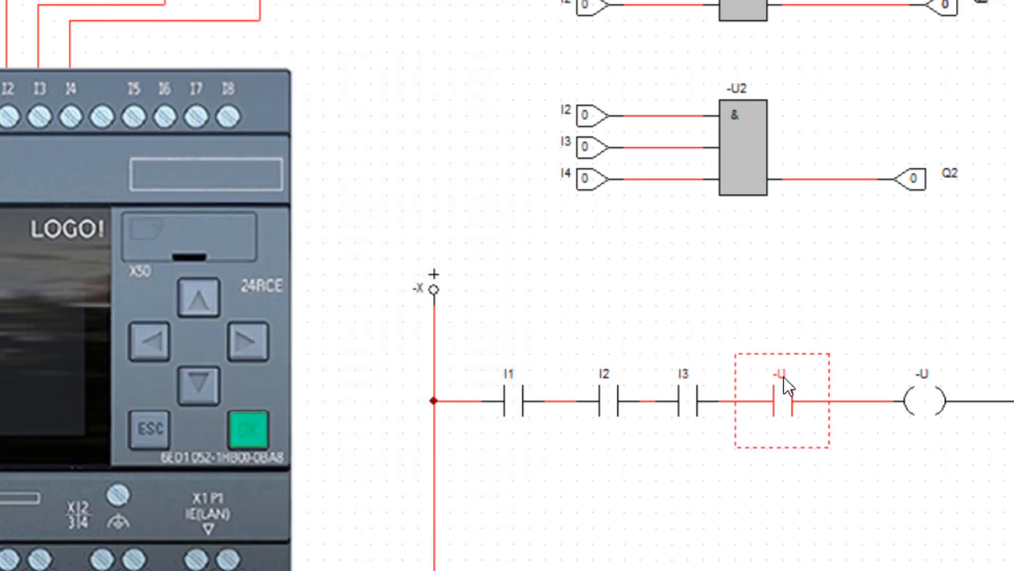
pyautogui.doubleClick(784, 376)
pyautogui.press('BackSpace')
pyautogui.press('BackSpace')
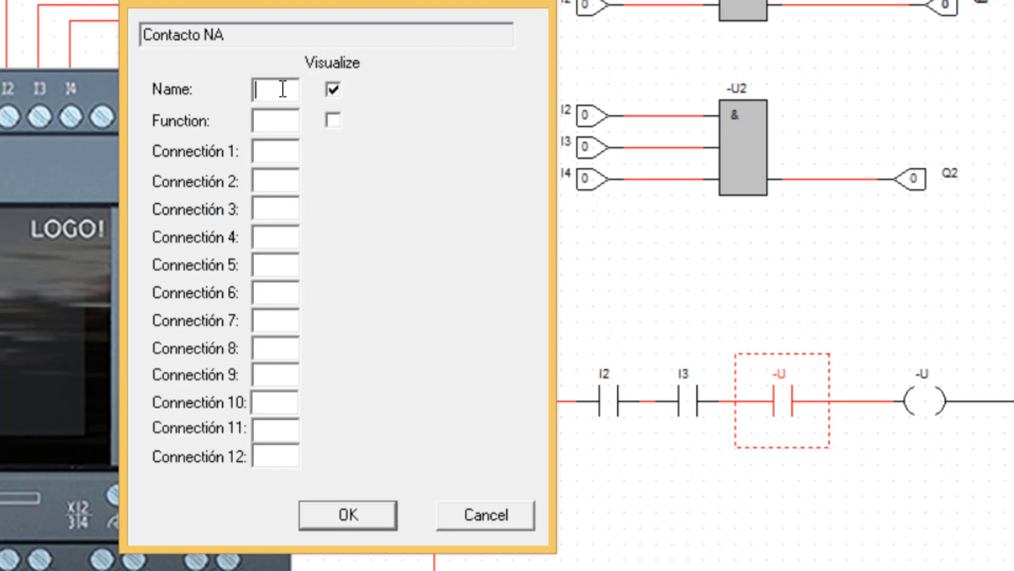
pyautogui.write('I4')
pyautogui.click(344, 515)
# - Name the rung's output coil Q3 and the coil on the branch between contacts I3 and I4 Q4
pyautogui.doubleClick(933, 379)
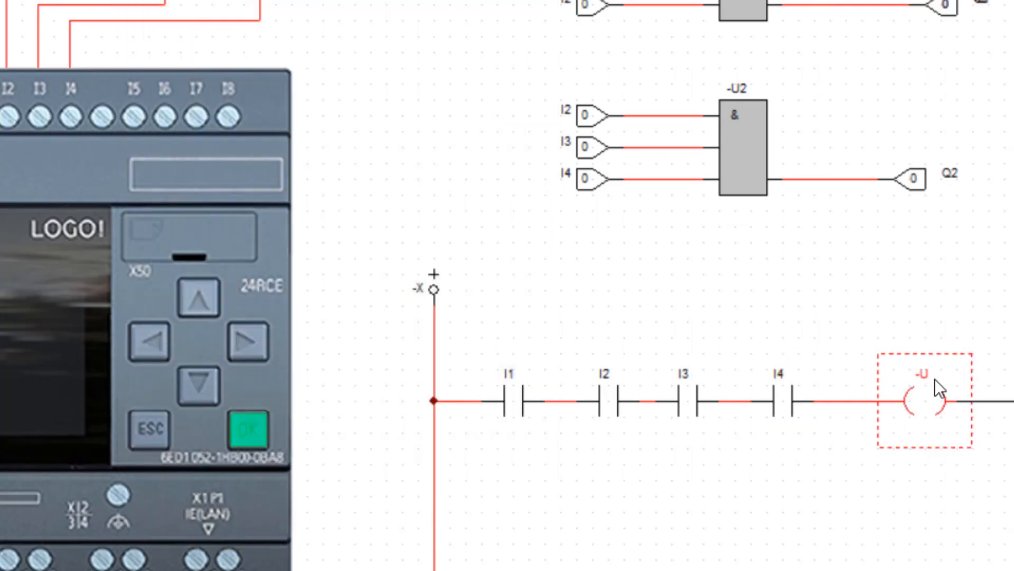
pyautogui.press('BackSpace')
pyautogui.press('BackSpace')
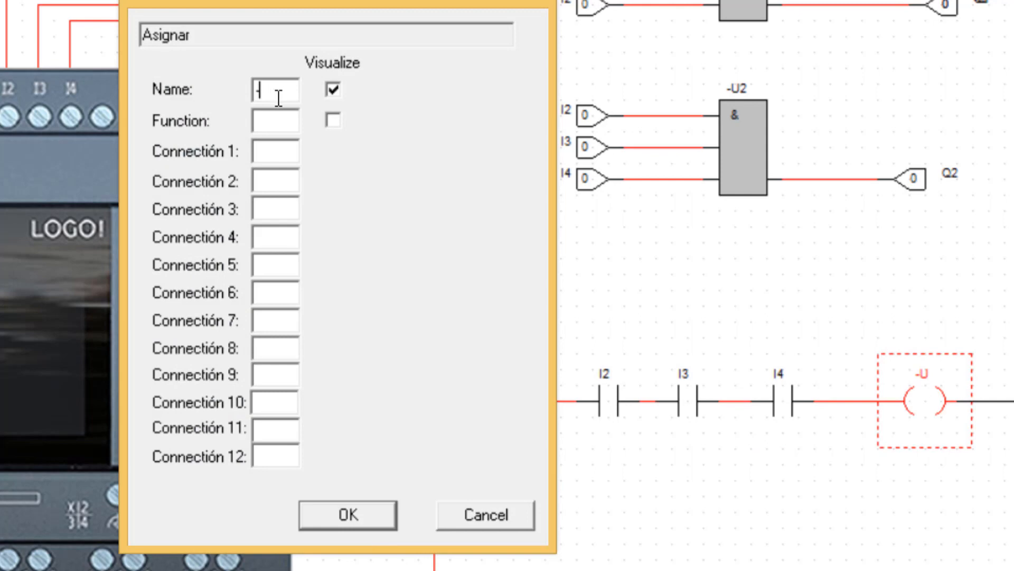
pyautogui.write('Q3')
pyautogui.click(333, 513)
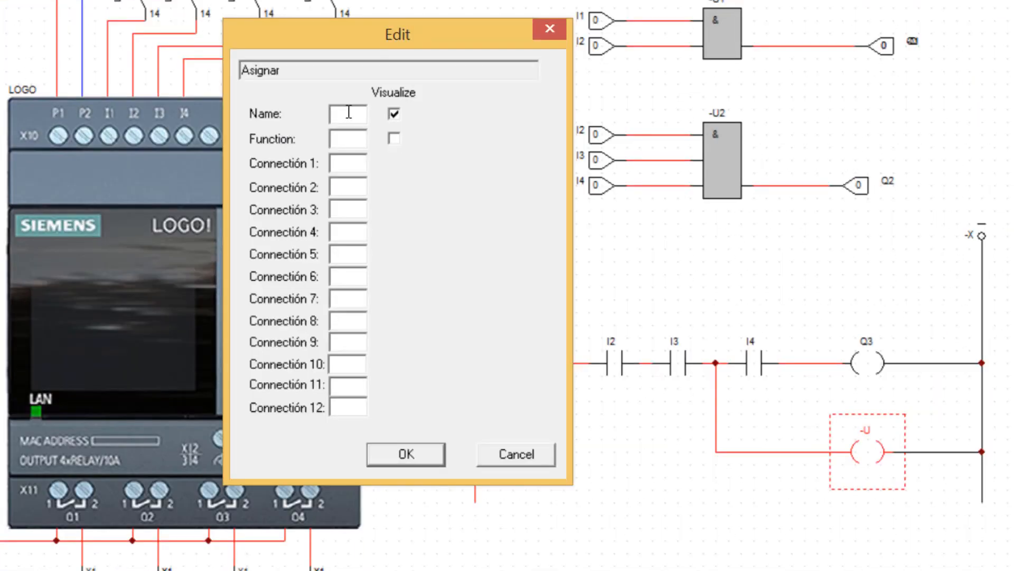
pyautogui.write('Q4')
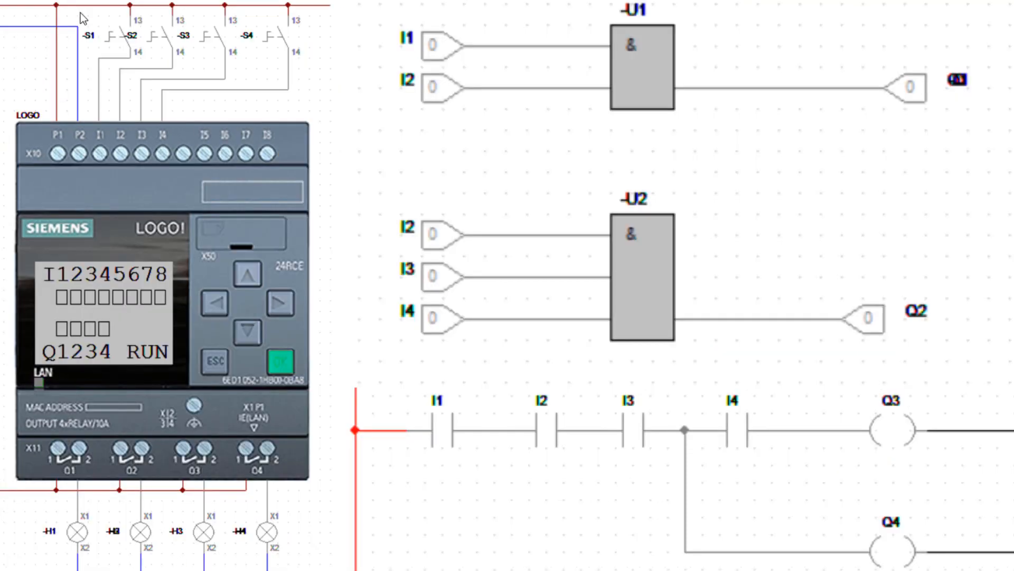
# - Close switches S1 to S4 one after another in the running simulation, then open them again in order to test outputs Q1 to Q4
pyautogui.click(111, 35)
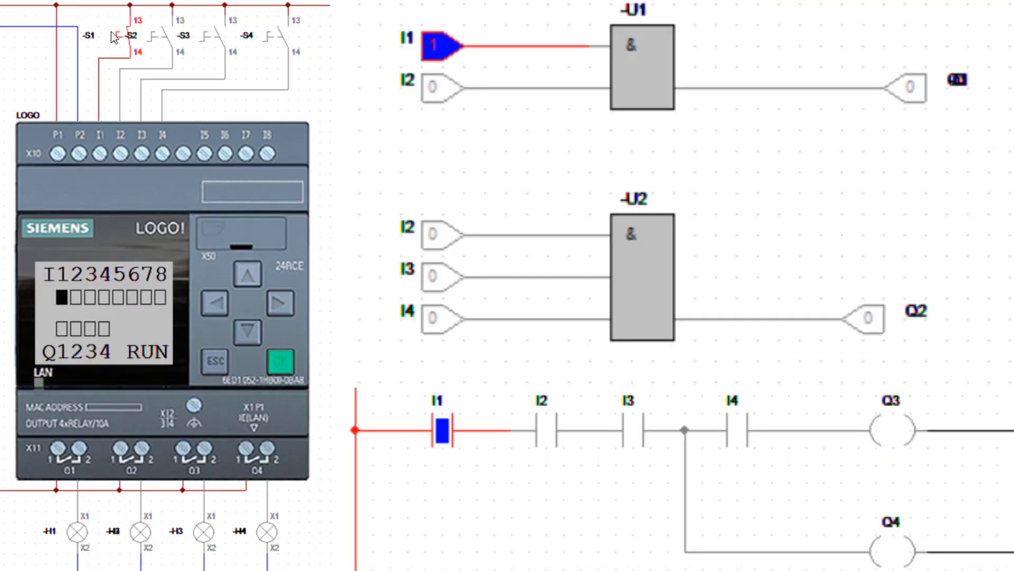
pyautogui.click(154, 36)
pyautogui.click(207, 40)
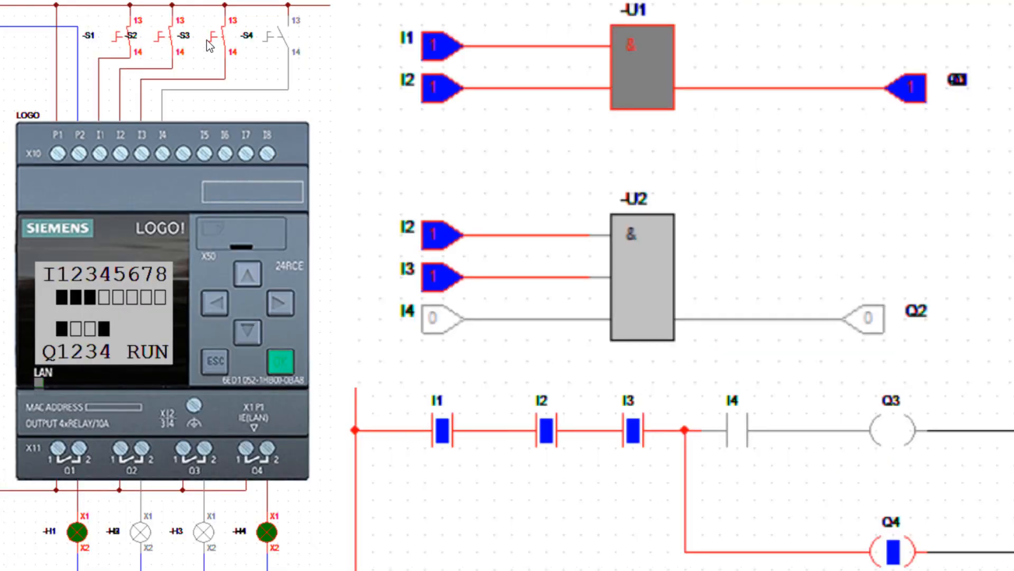
pyautogui.click(283, 39)
pyautogui.click(105, 42)
pyautogui.click(154, 36)
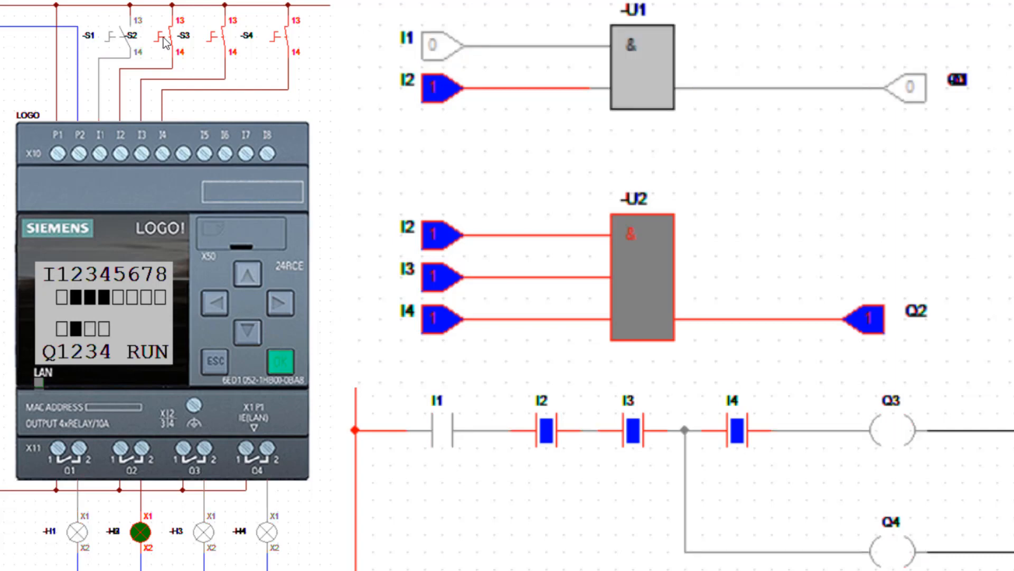
pyautogui.click(209, 39)
pyautogui.click(272, 39)
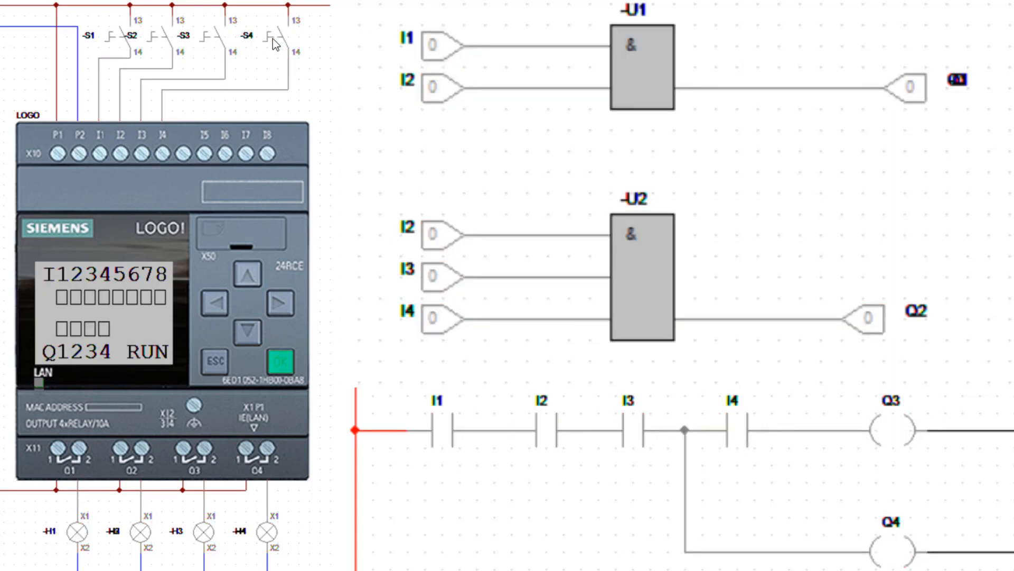